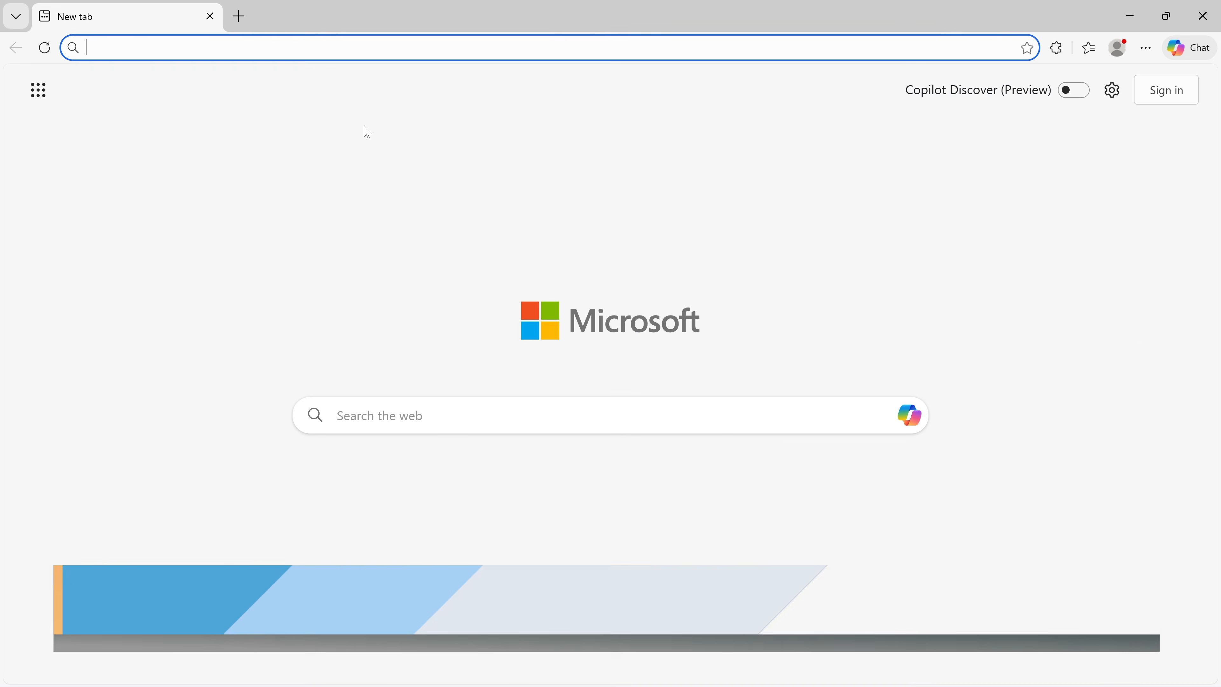
Open copilot.microsoft.com and expand its sidebar
text(copilot.microsoft.com)
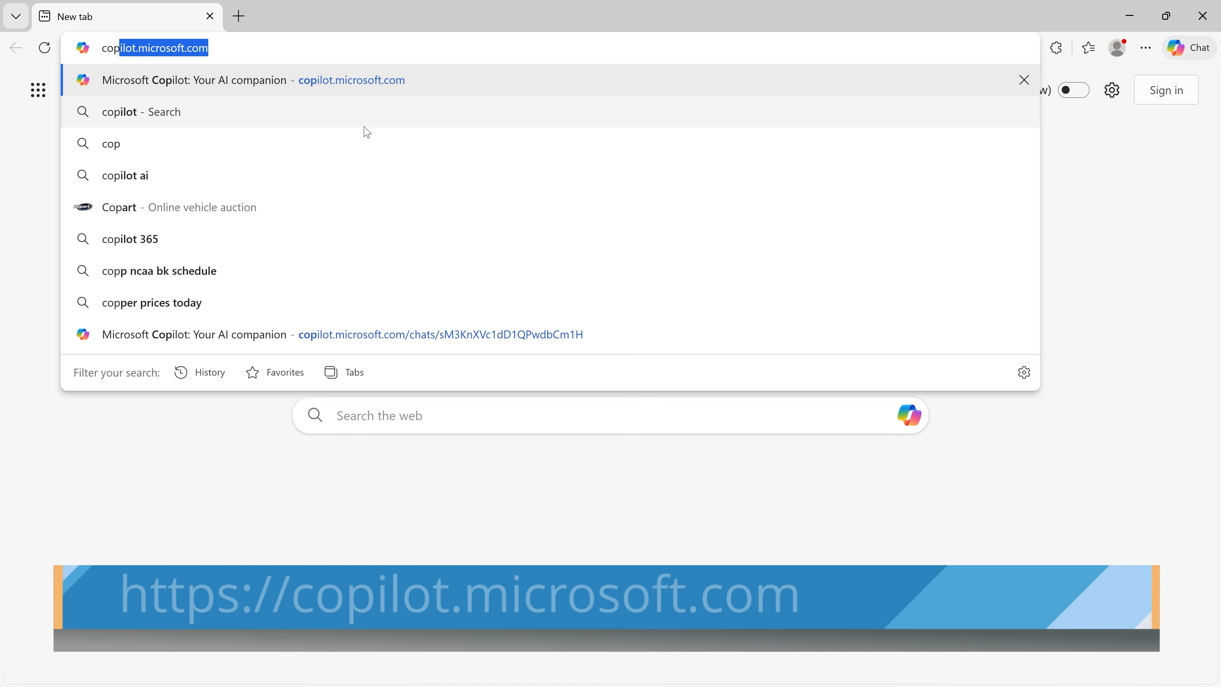
key(Return)
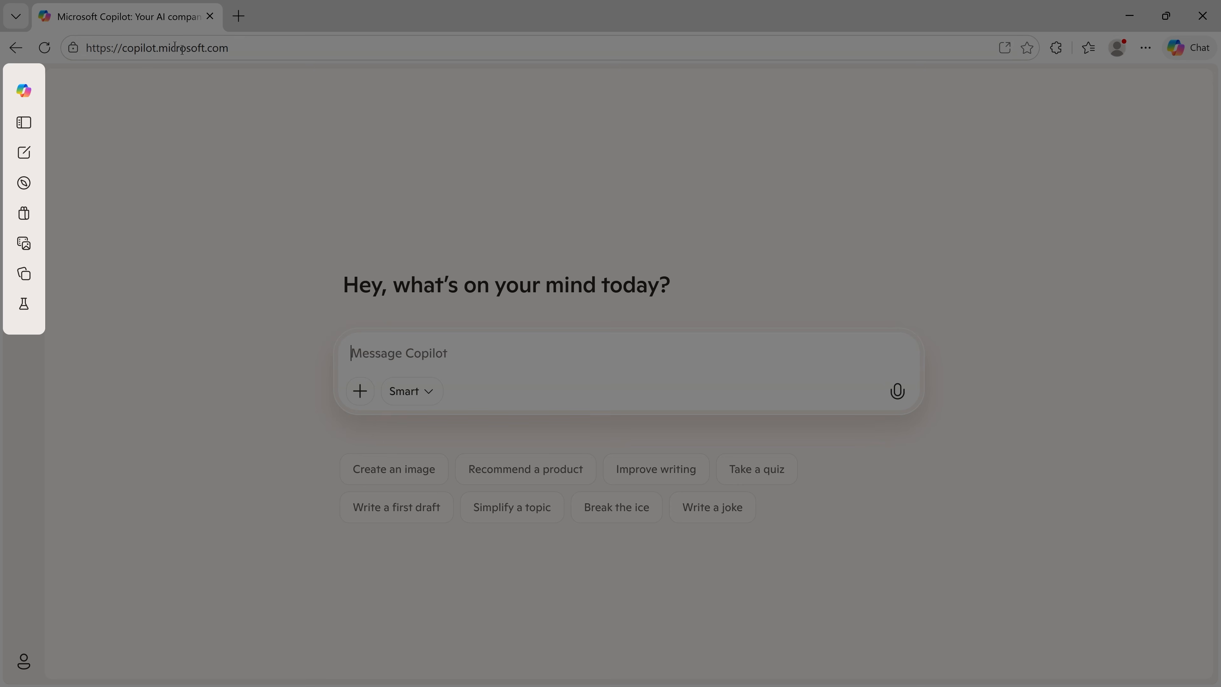
click(24, 123)
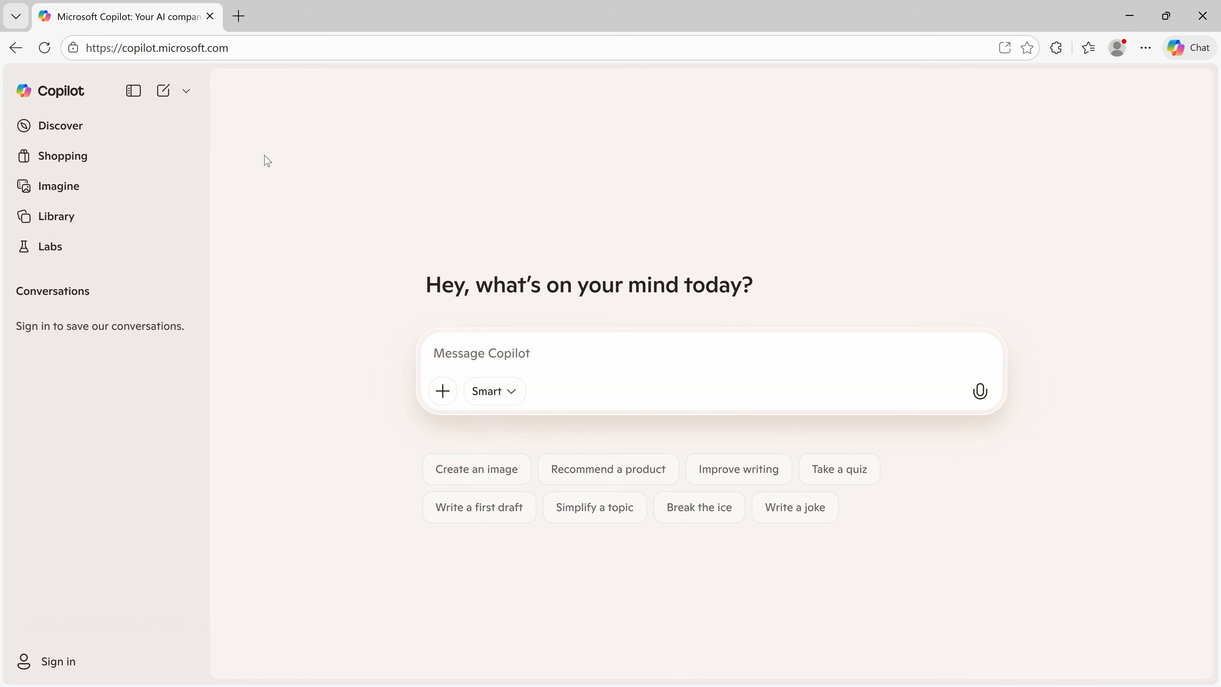
Ask the question "What's the longest river in north america?"
text(Wha)
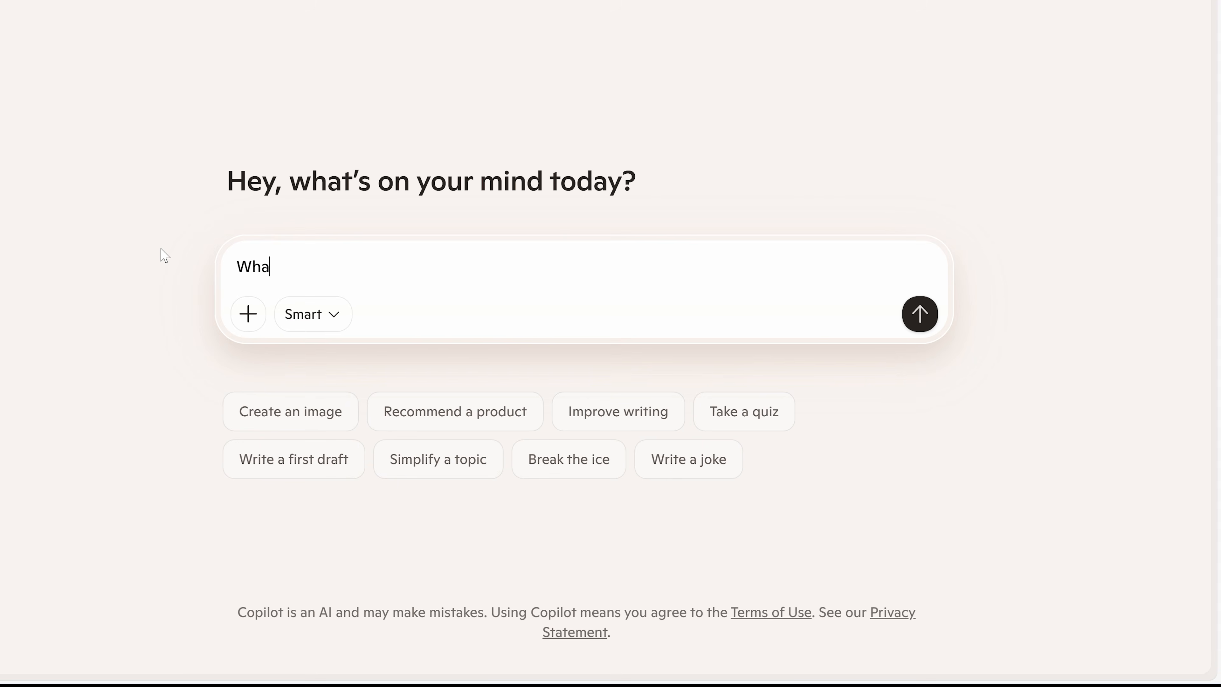
text(t's the longest river in north america?)
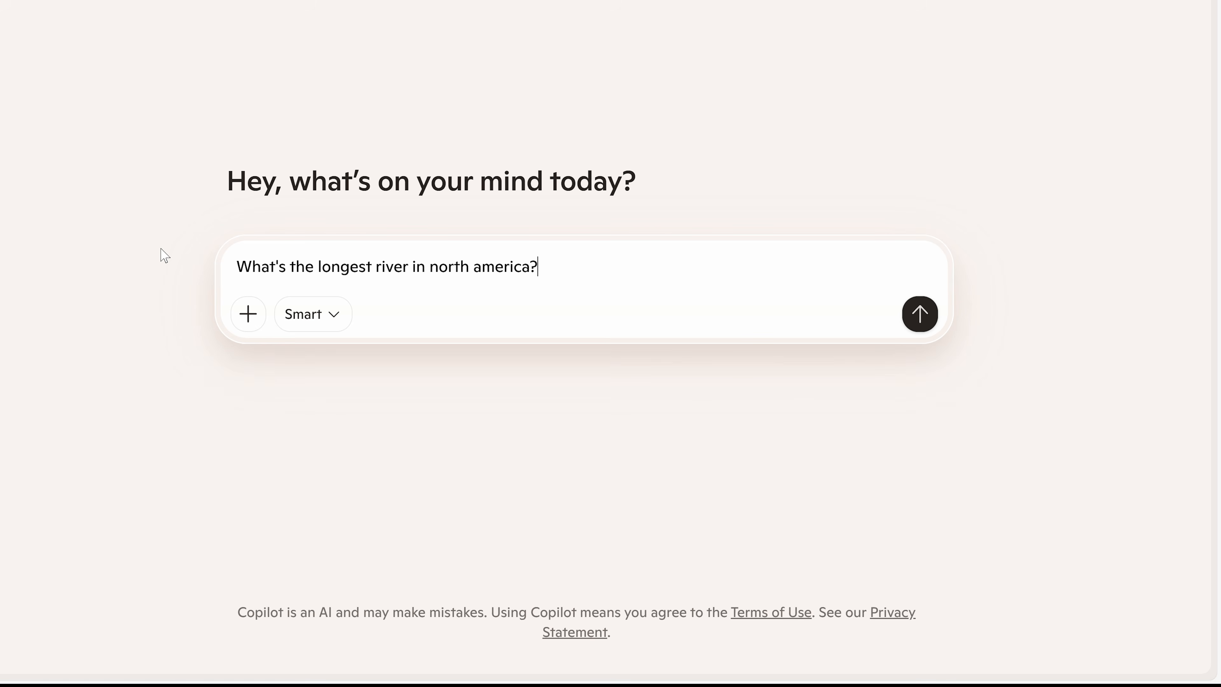
key(Return)
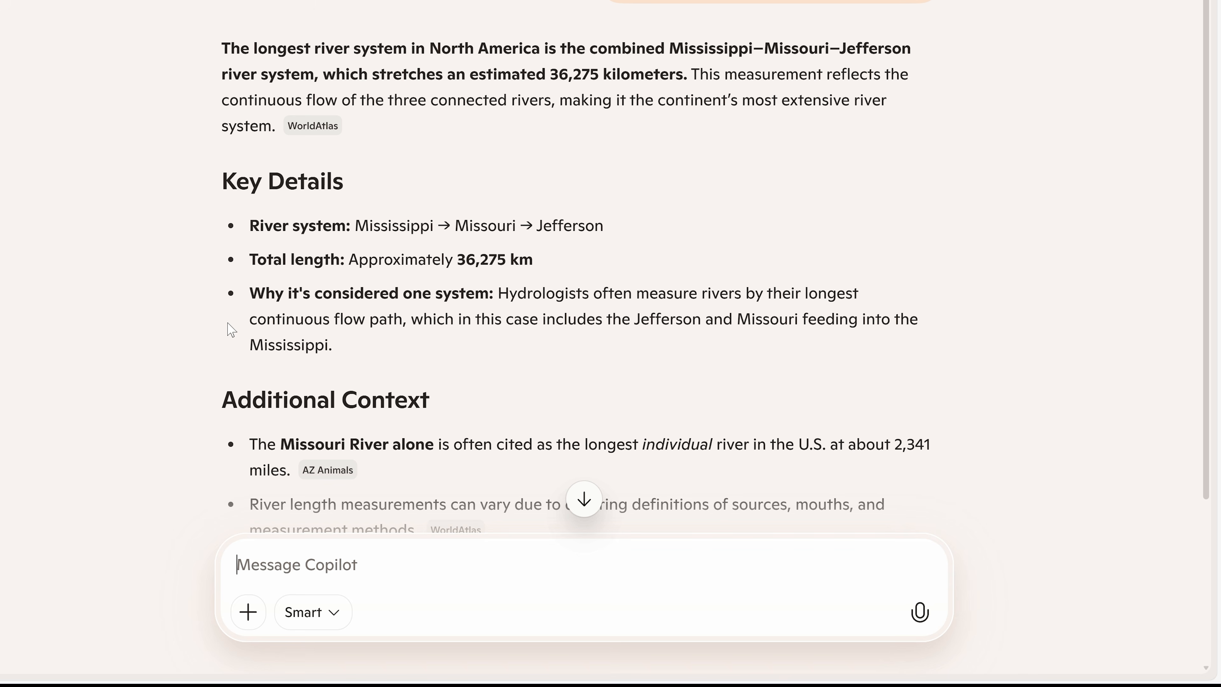
Review the rest of the river answer and ask the follow-up "What about south america?"
scroll(231, 330, down, 5)
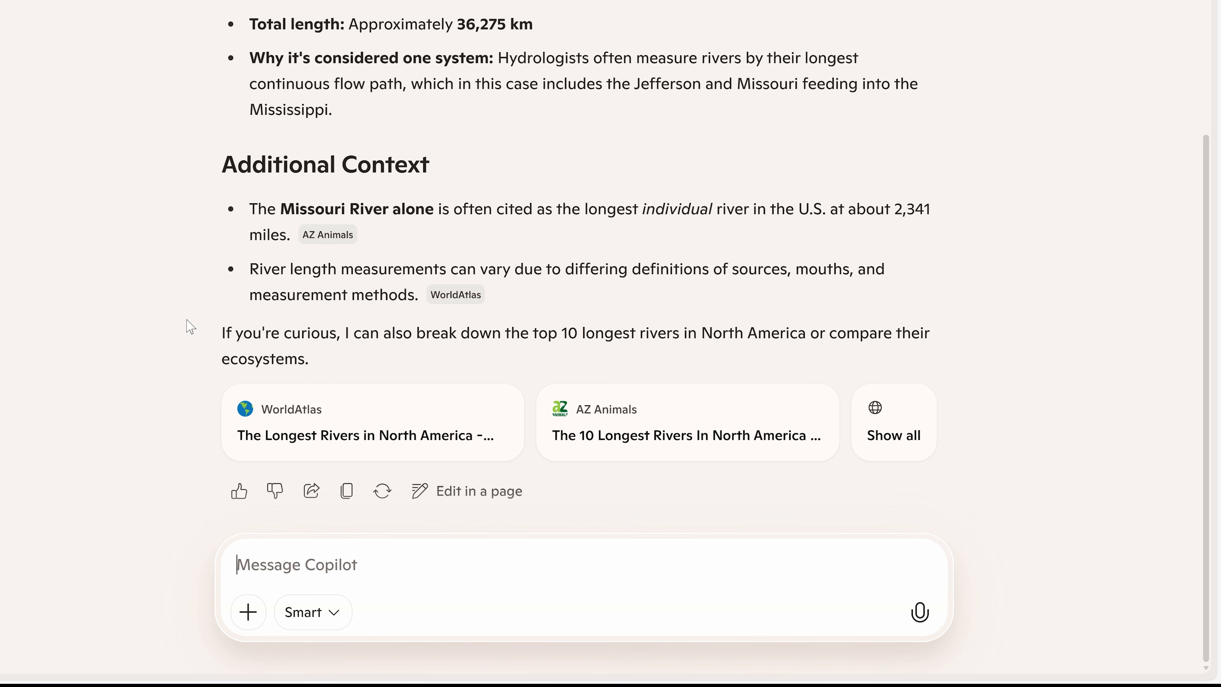
text(W)
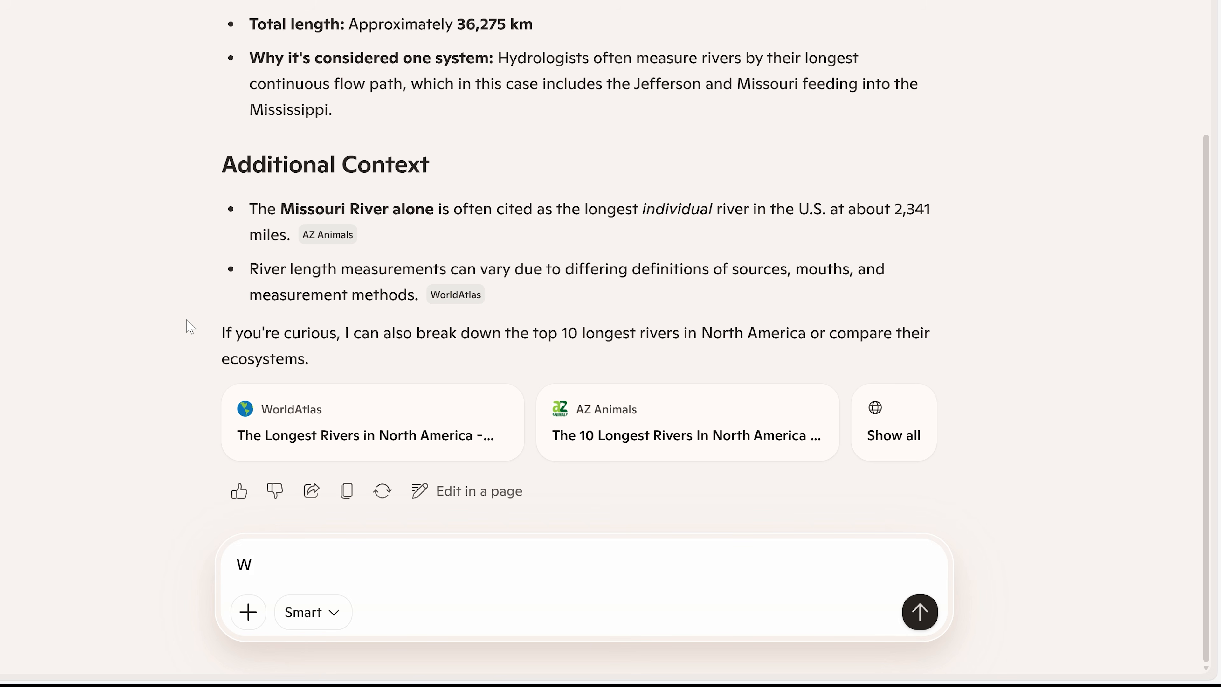
text(hat about south america?)
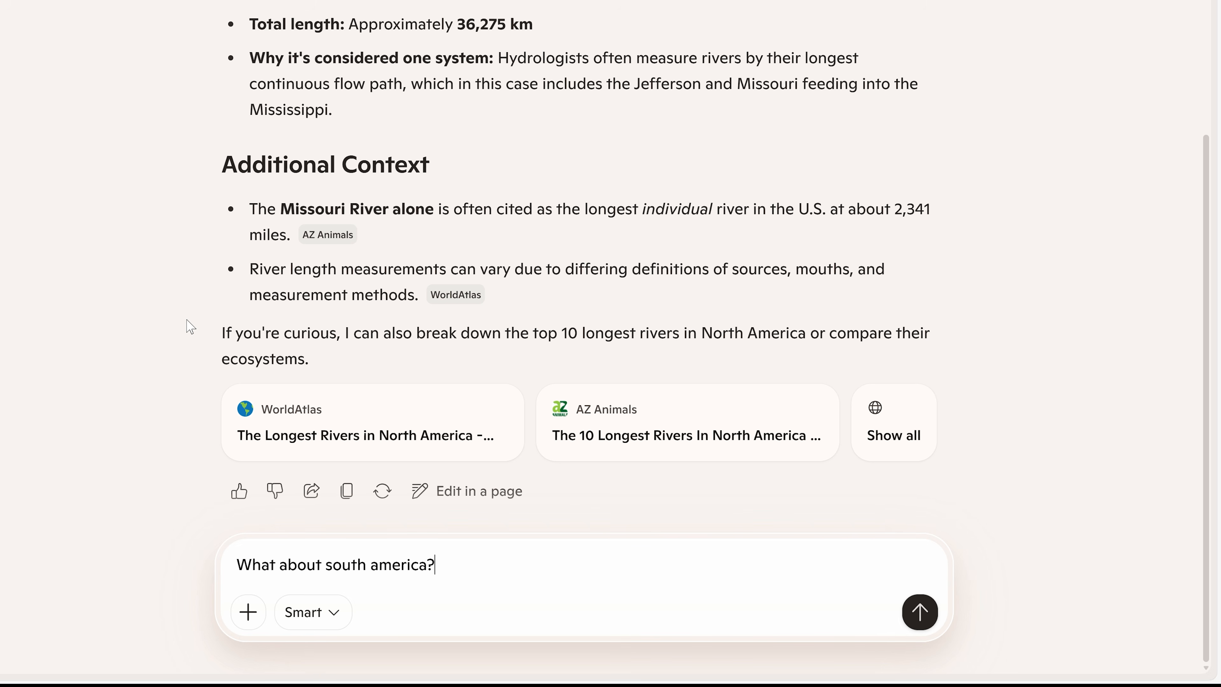
key(Return)
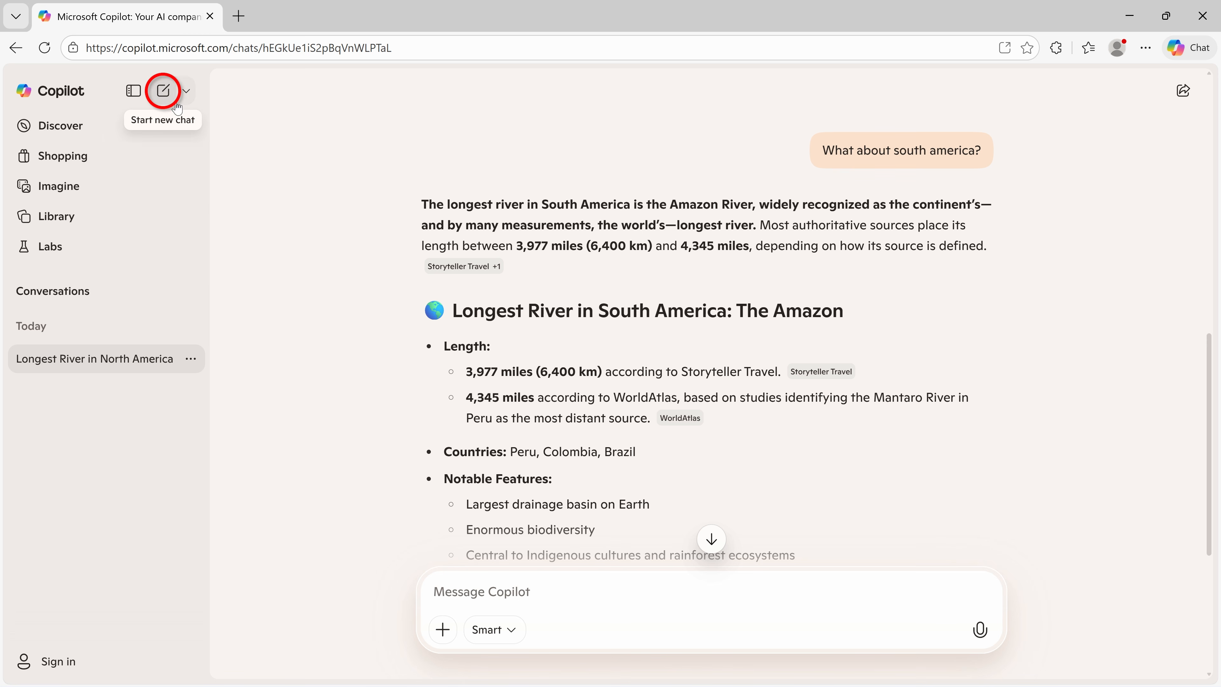
Start a new chat and submit "Help me identify the best locations for real estate development in Arizona."
click(164, 91)
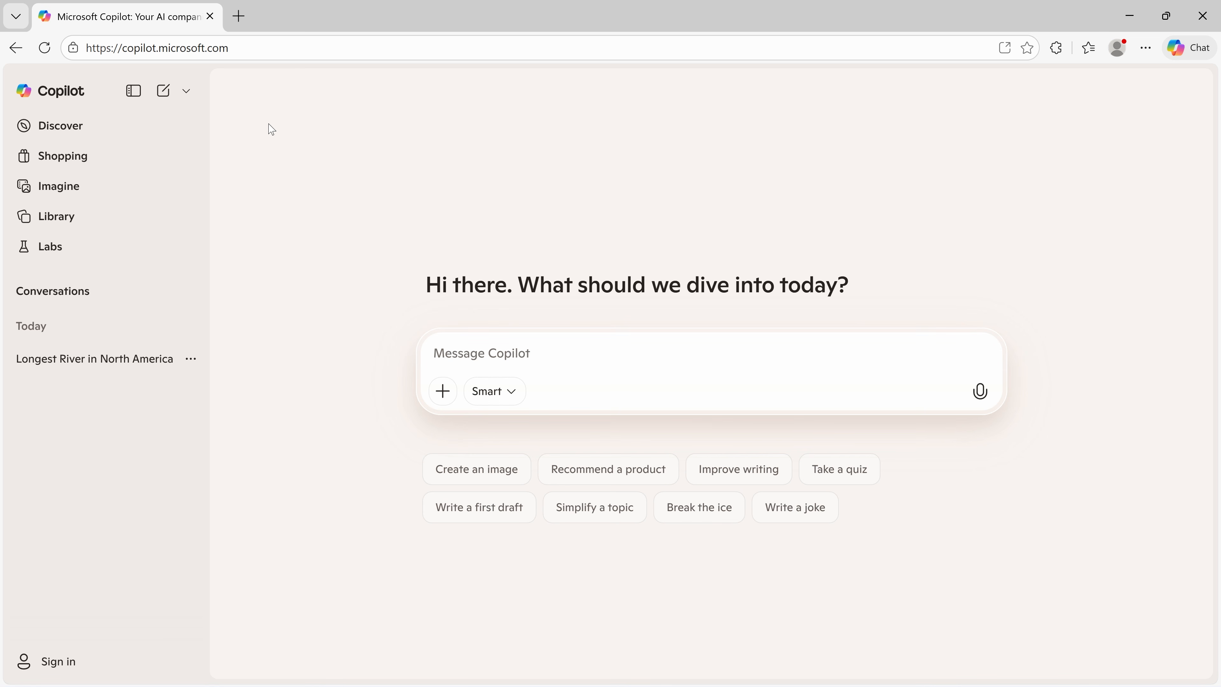
text(Help )
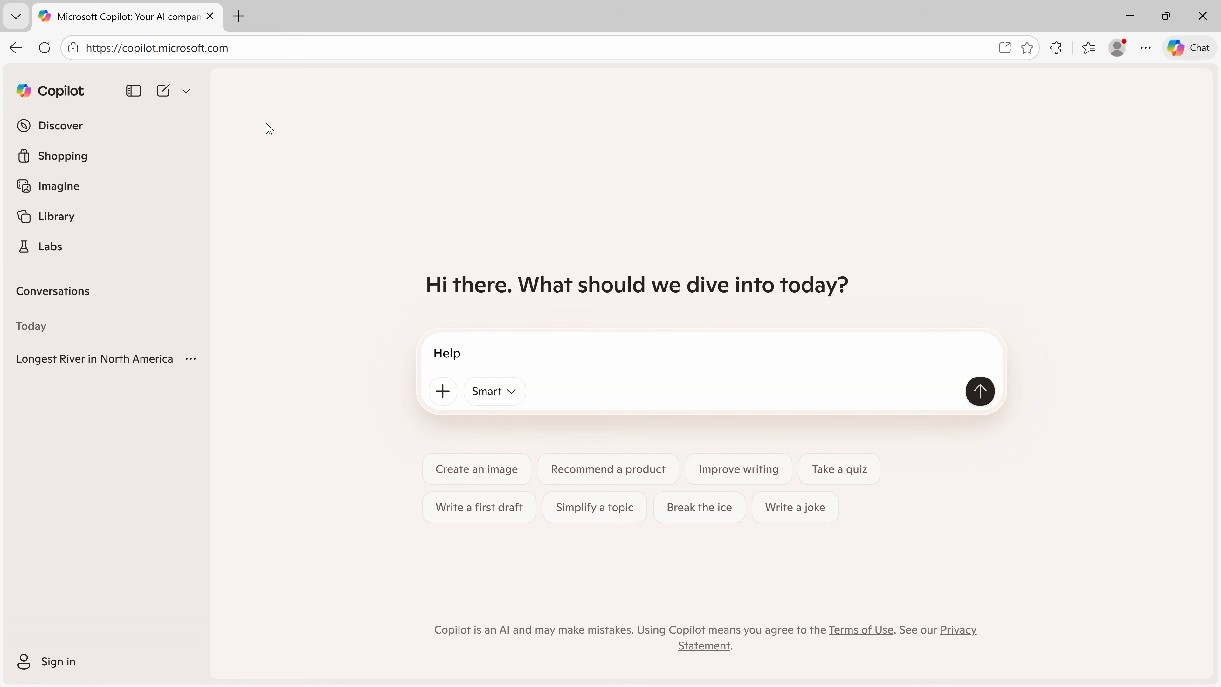
text(me identify the best locations for real estate development in Ar)
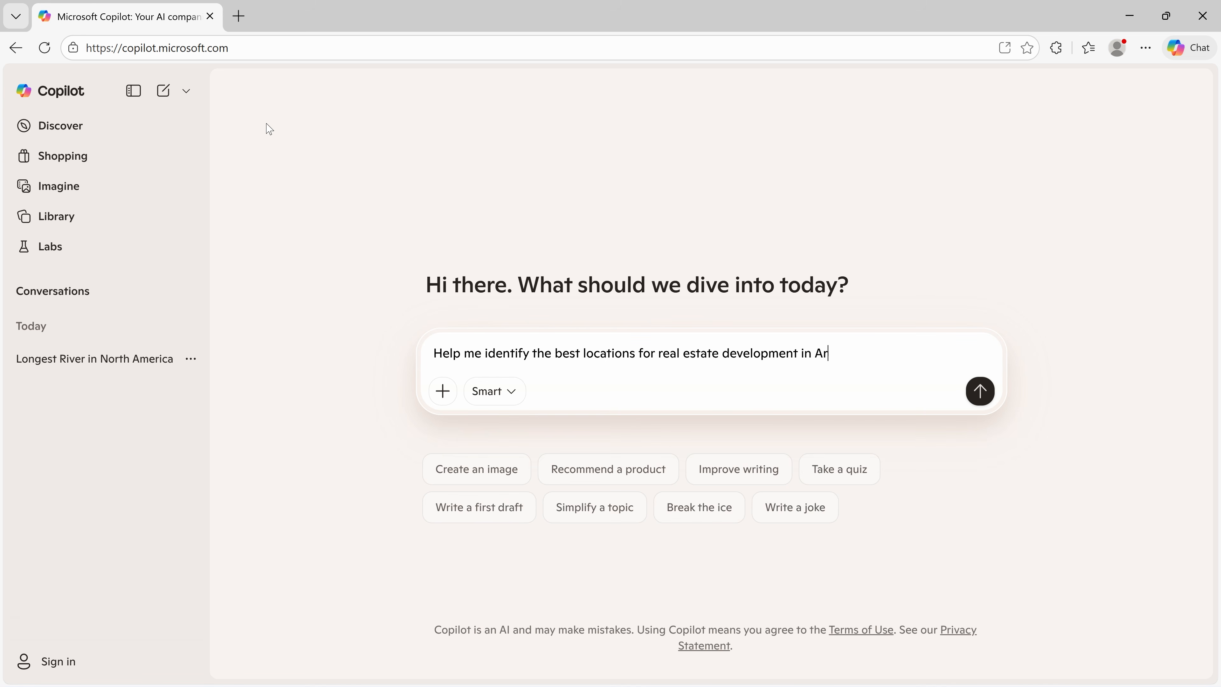
text(izona.)
key(Return)
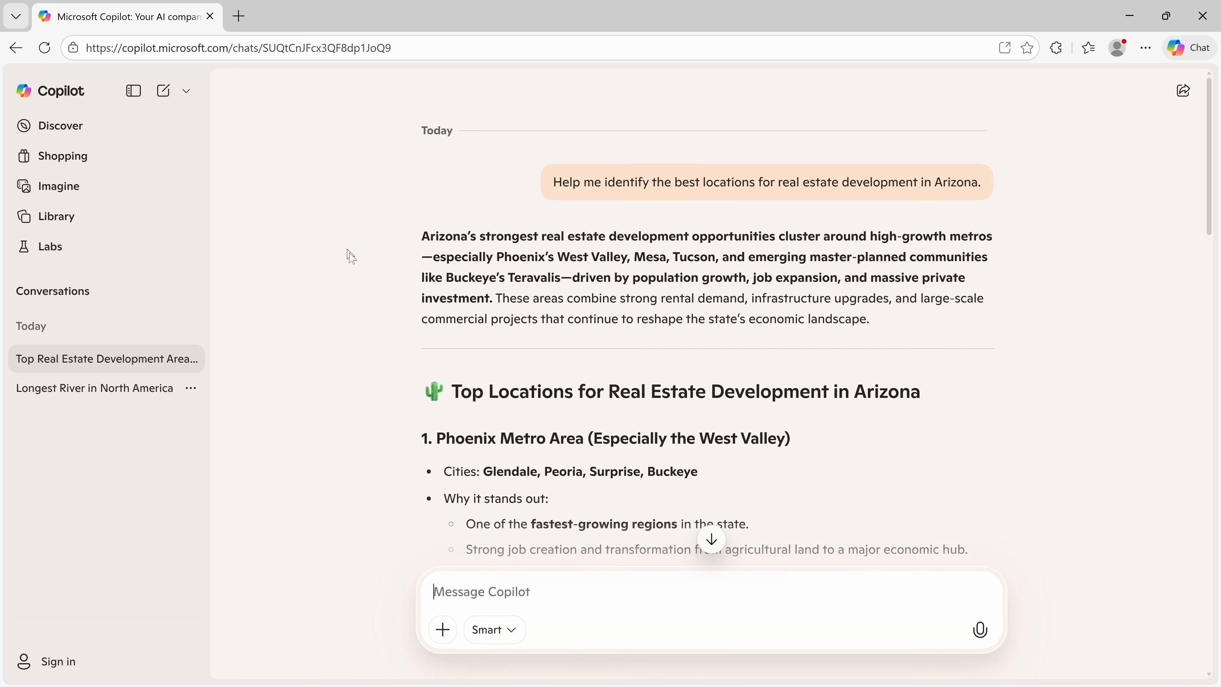
Review the Arizona real estate answer and reopen the saved conversation Longest River in North America
scroll(435, 378, down, 18)
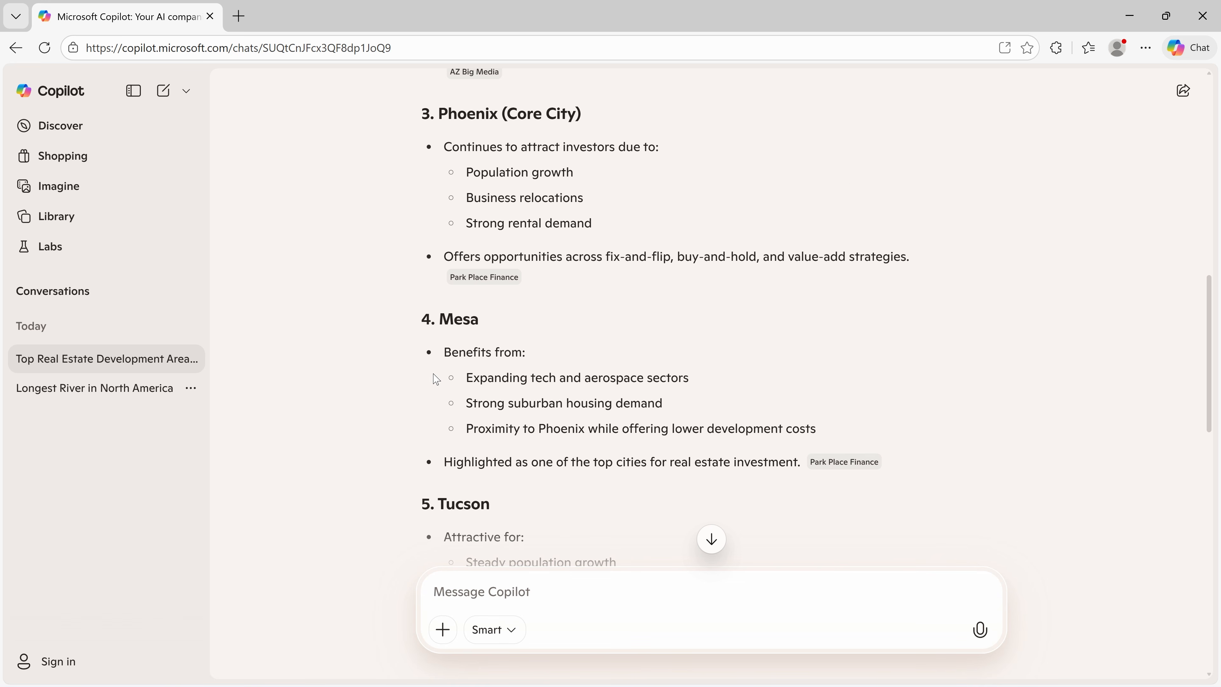
scroll(435, 379, down, 6)
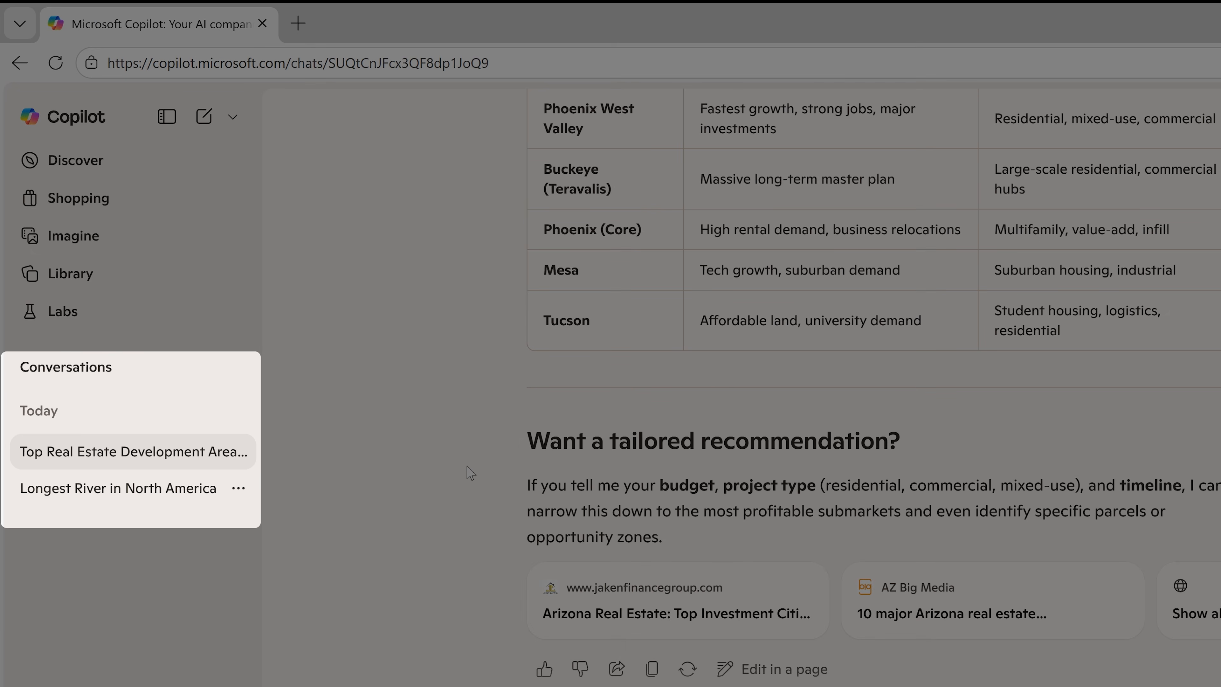
click(180, 490)
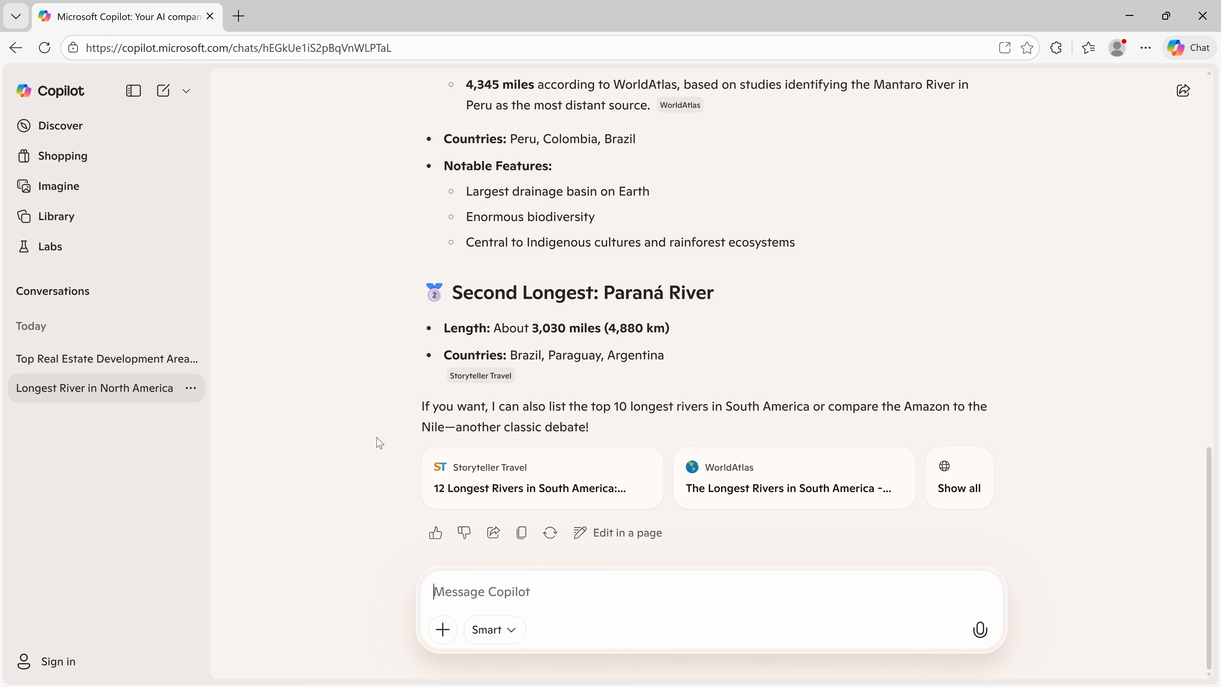
Sign in with a Microsoft account, keeping the existing chats after sign-in
click(57, 661)
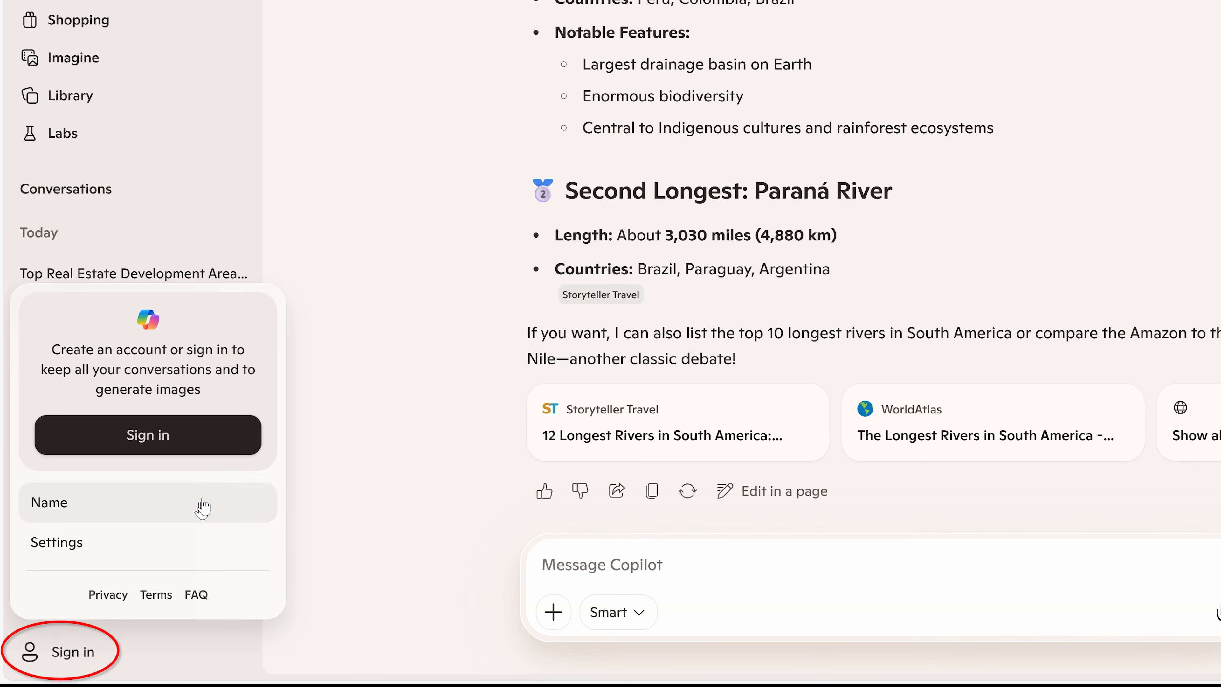
click(214, 435)
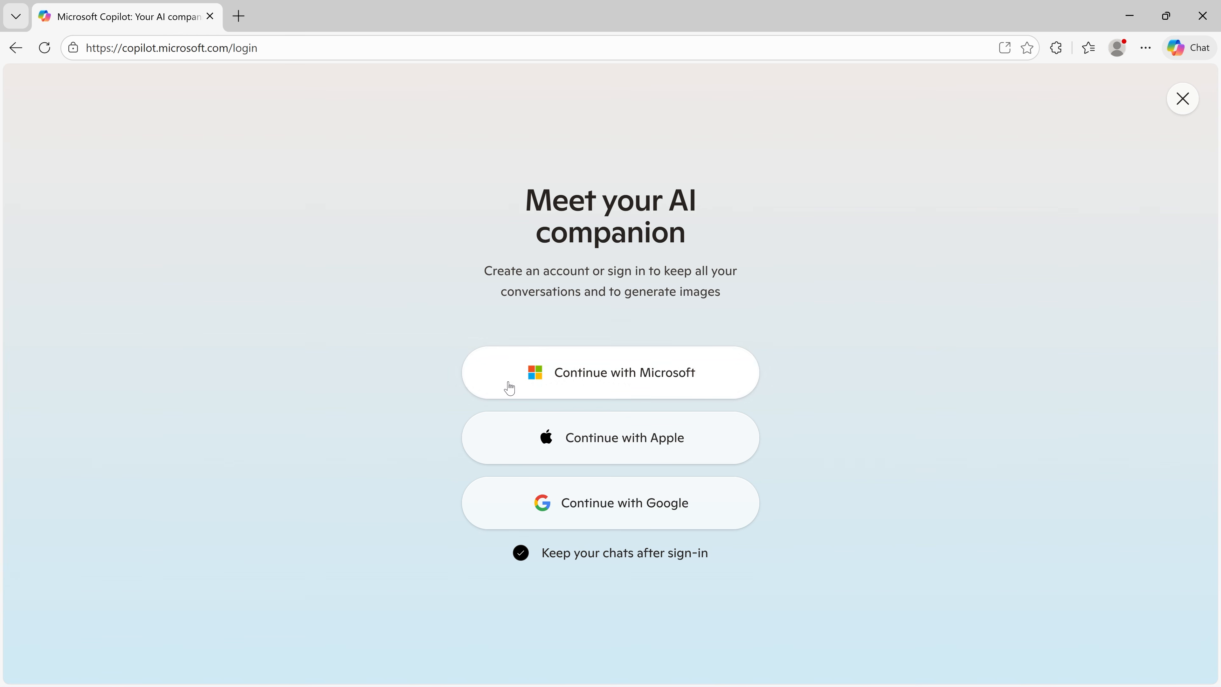
click(487, 389)
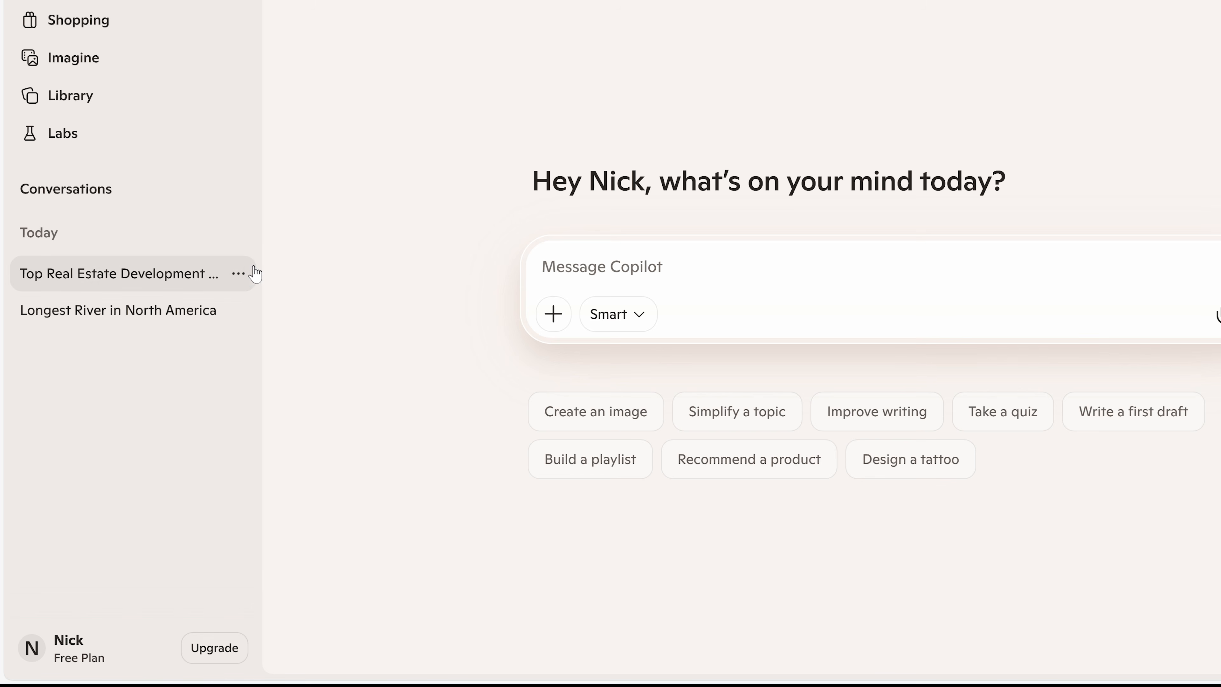
View the management options of the real estate conversation and reopen it to examine the source citations in its answer
click(238, 274)
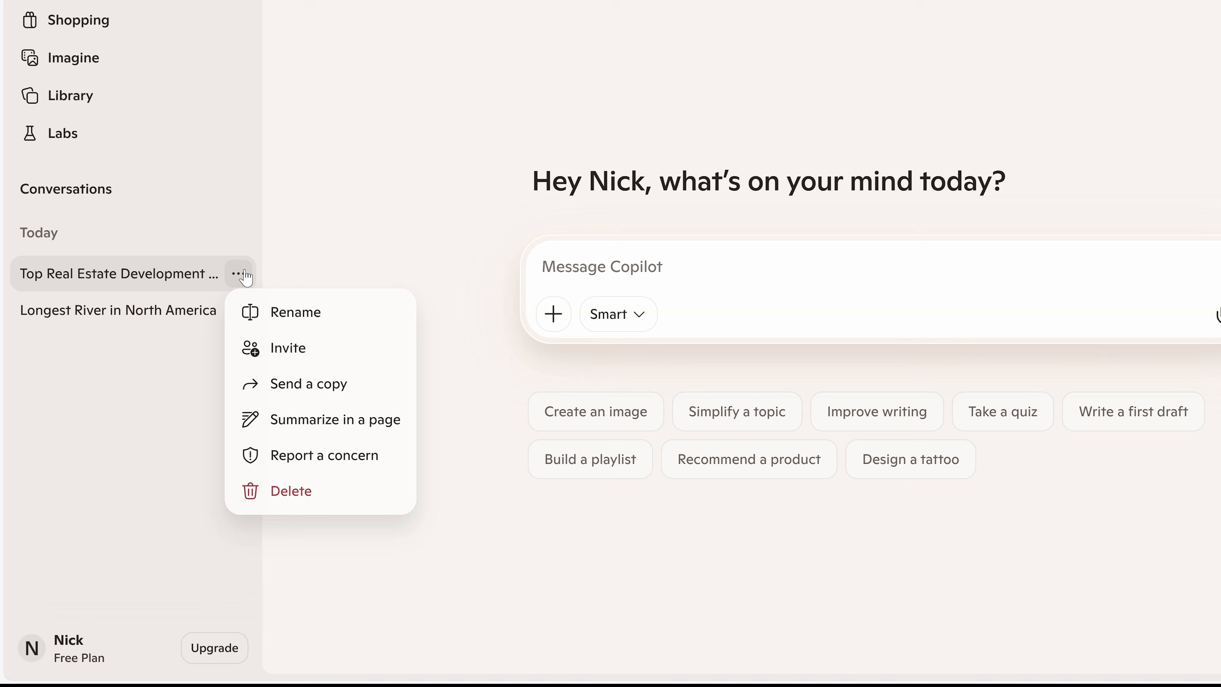
click(297, 249)
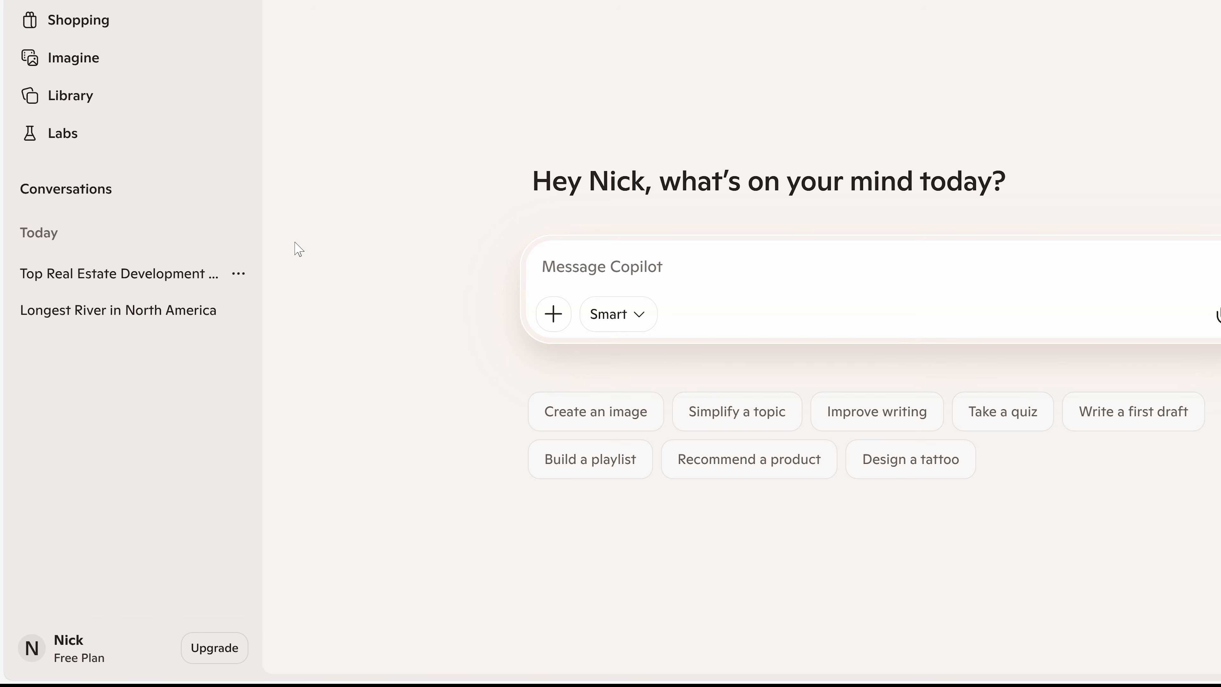
click(188, 276)
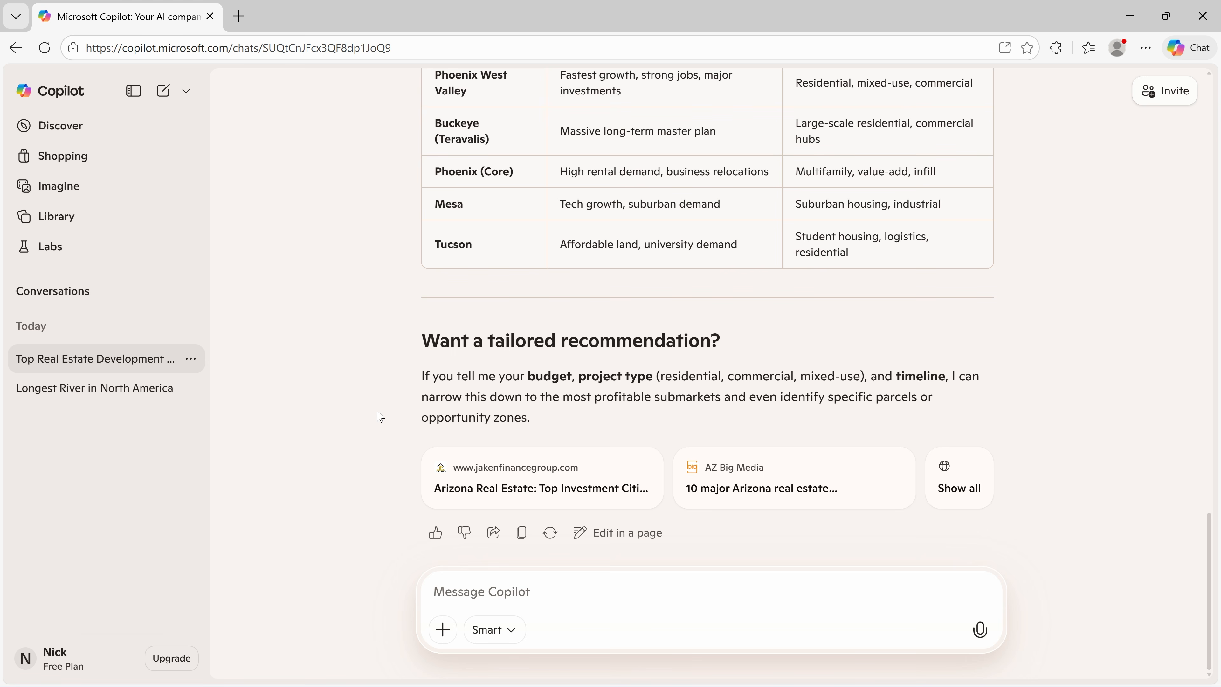
scroll(380, 416, up, 10)
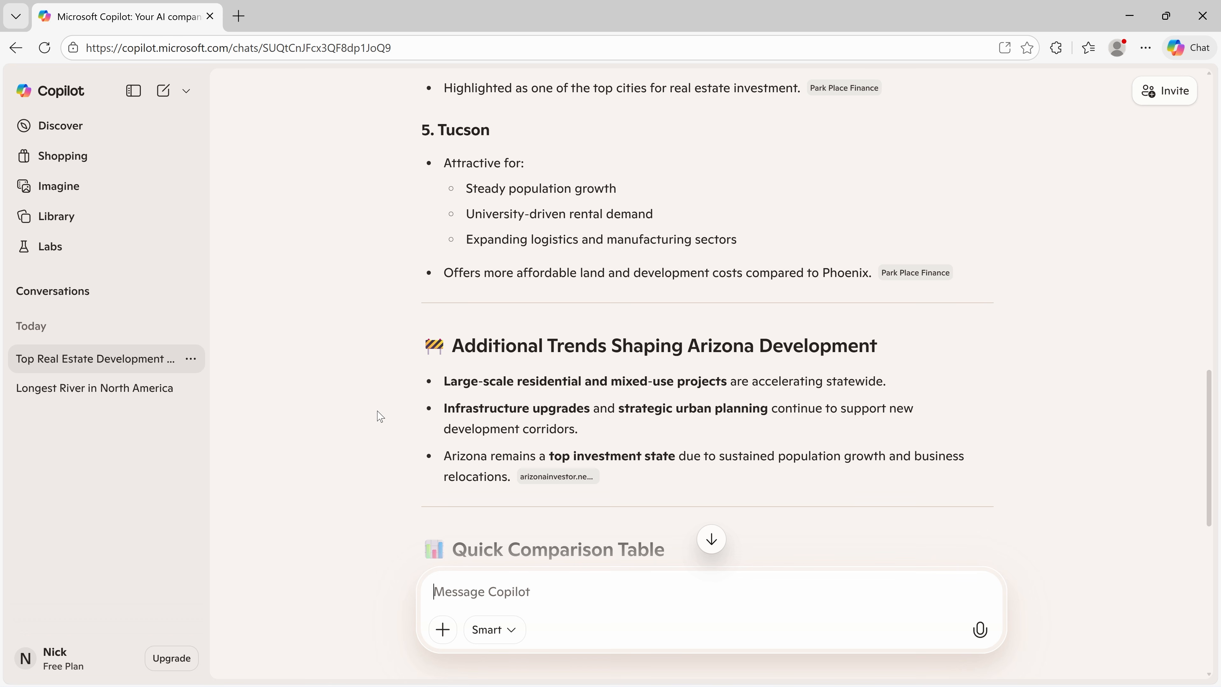
scroll(380, 416, up, 1)
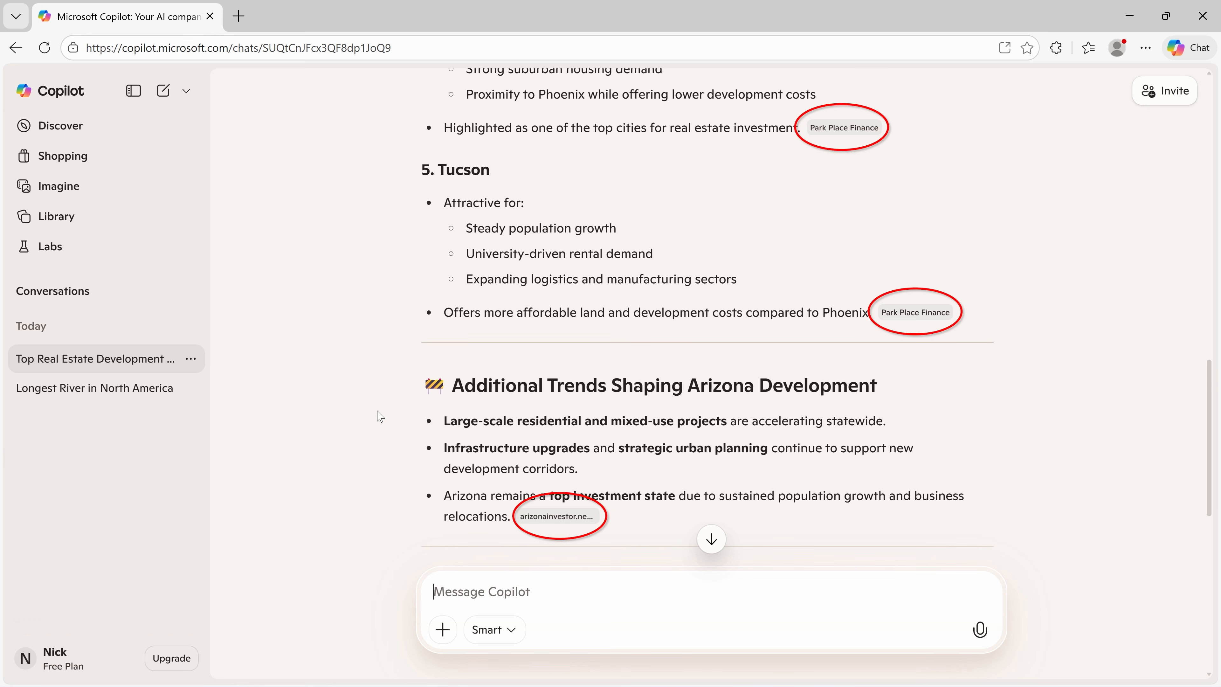
mouse_move(851, 134)
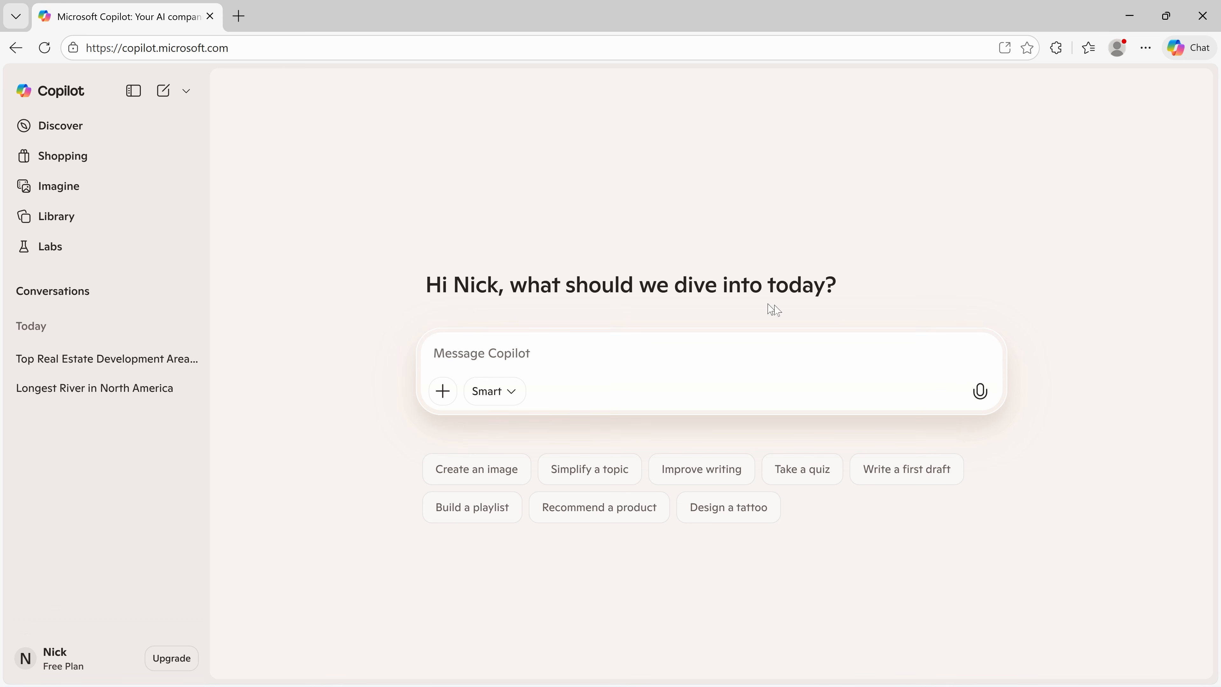
Start a voice conversation from the new chat and end it
click(979, 391)
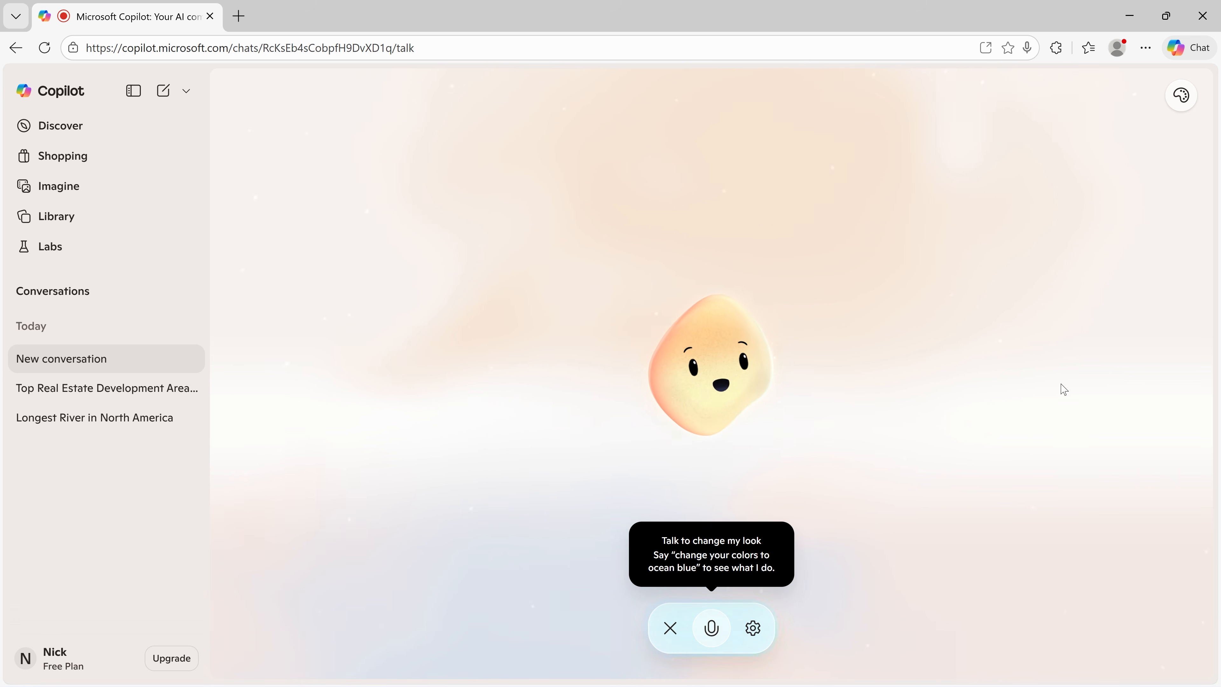
click(670, 627)
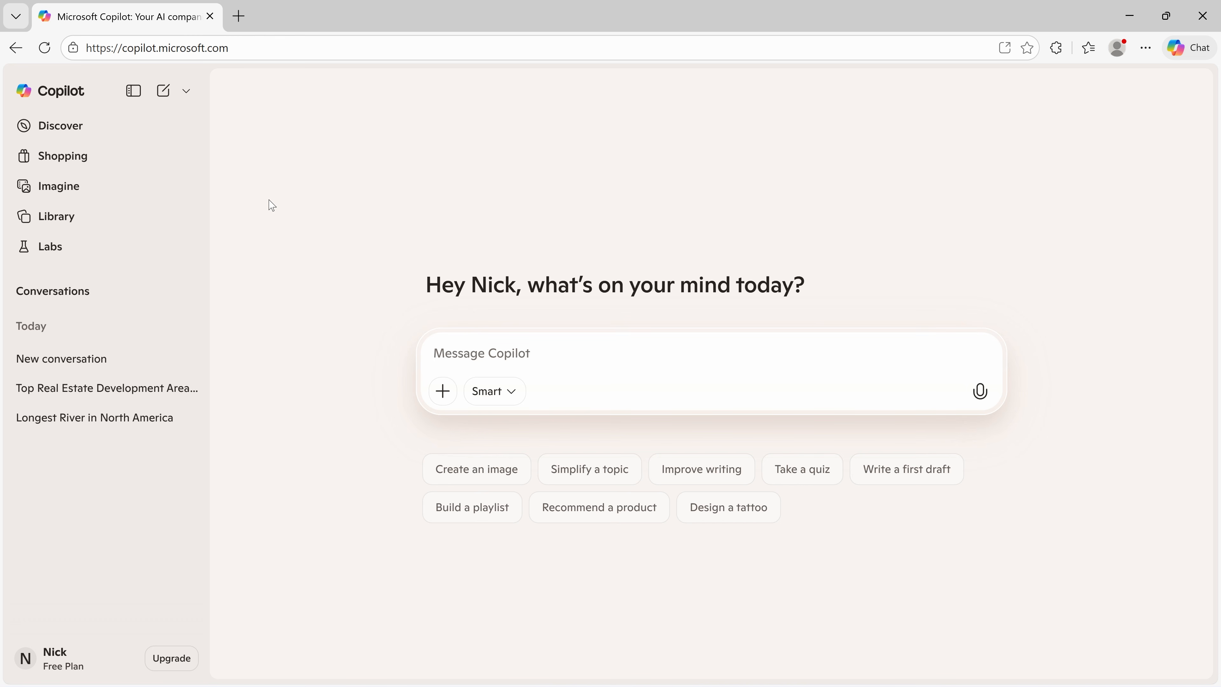
Request an email draft that politely but firmly informs a client of a late payment, expected by the end of the month
text(Compose a d)
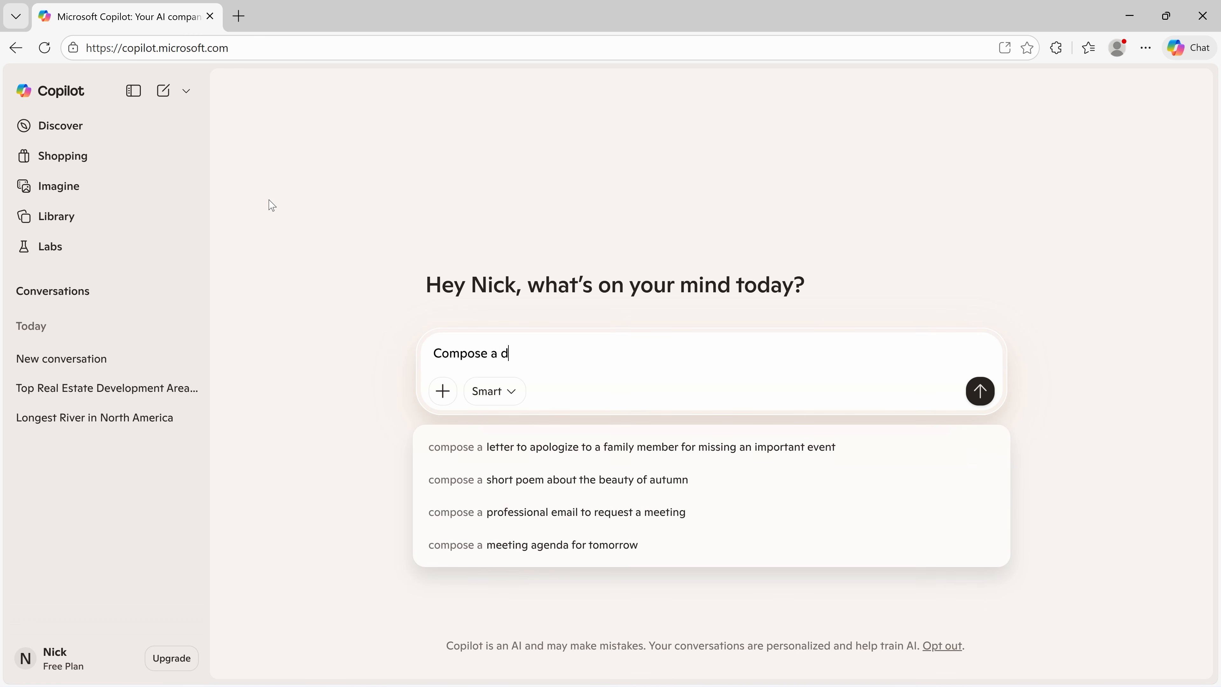
text(raft of an e)
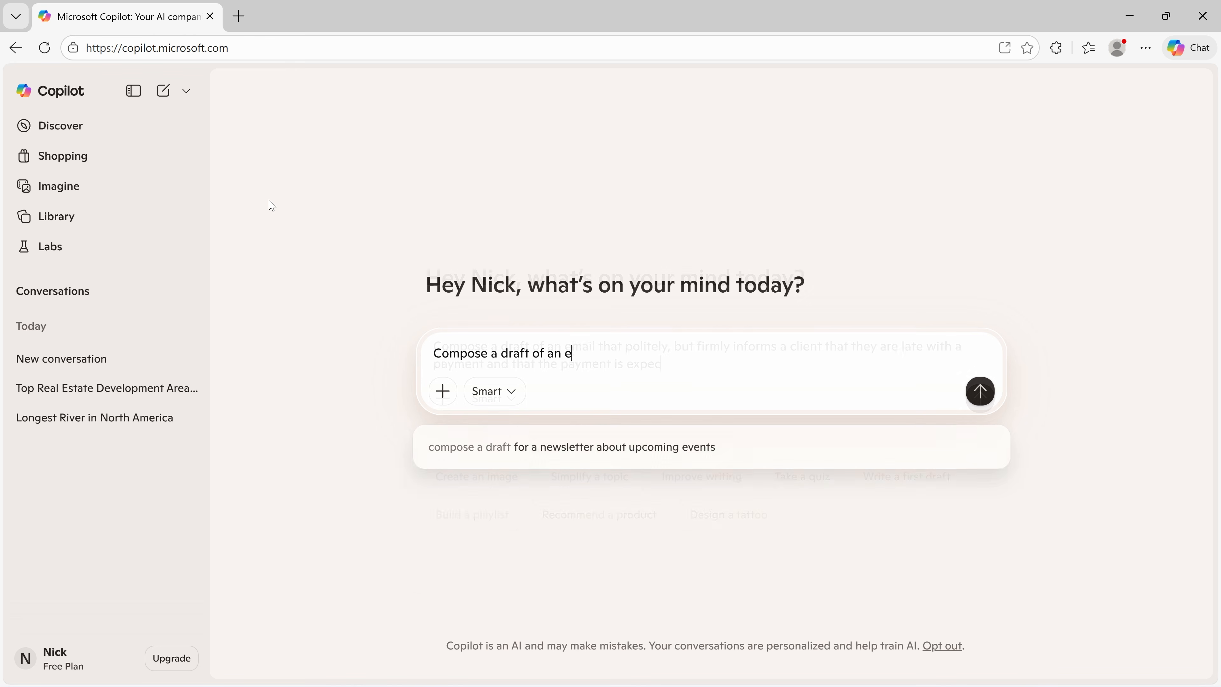
text(ted by the end of )
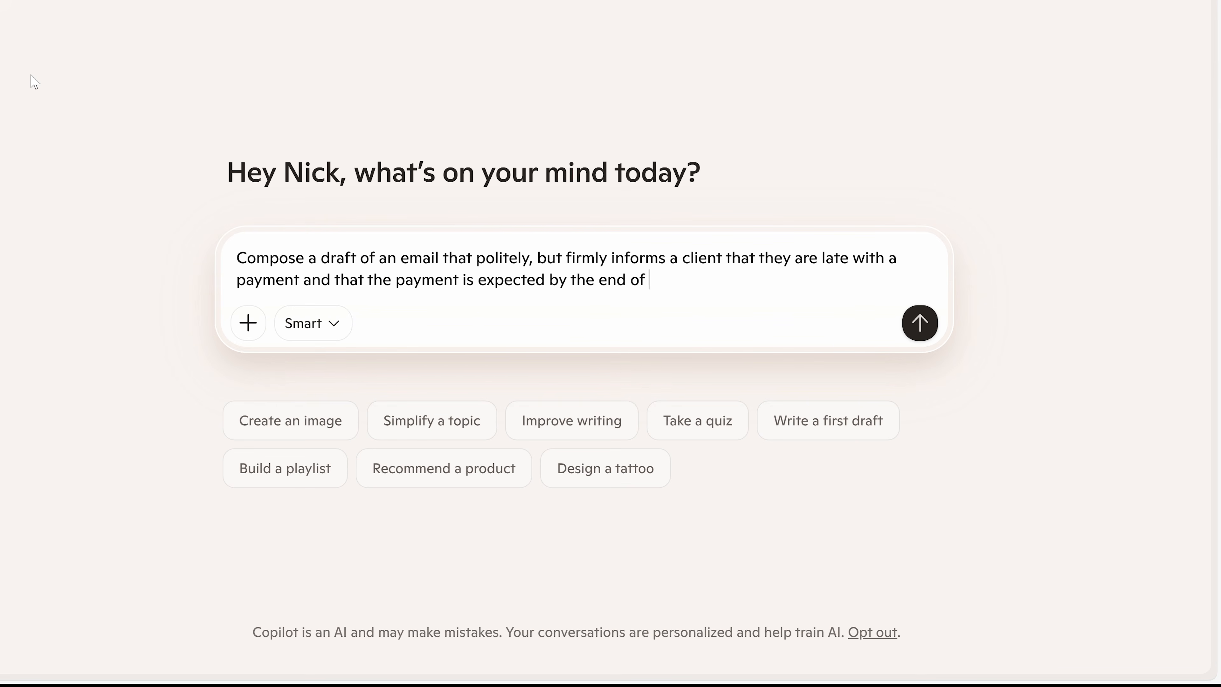
text(themon)
key(BackSpace)
key(BackSpace)
key(BackSpace)
text(month.)
key(Return)
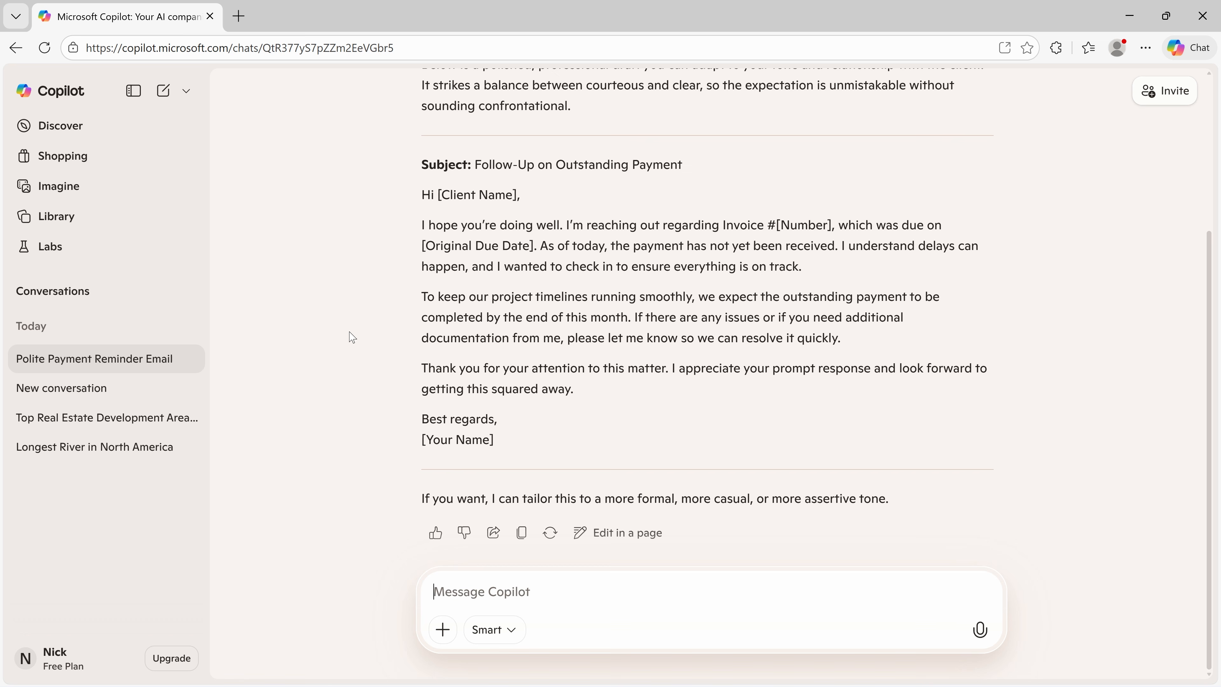
Ask for a more friendly tone in the email, reminding the client that they have not missed a payment in over 10 years
text(C)
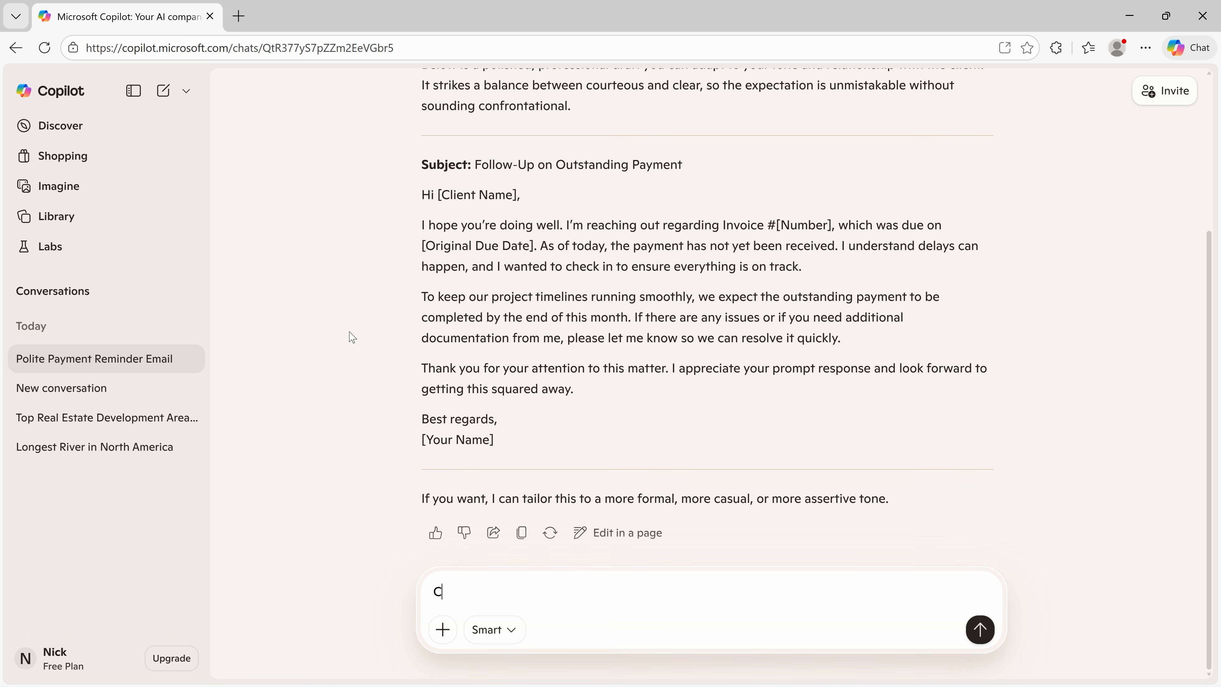
text(hange the tone to be more friendly. )
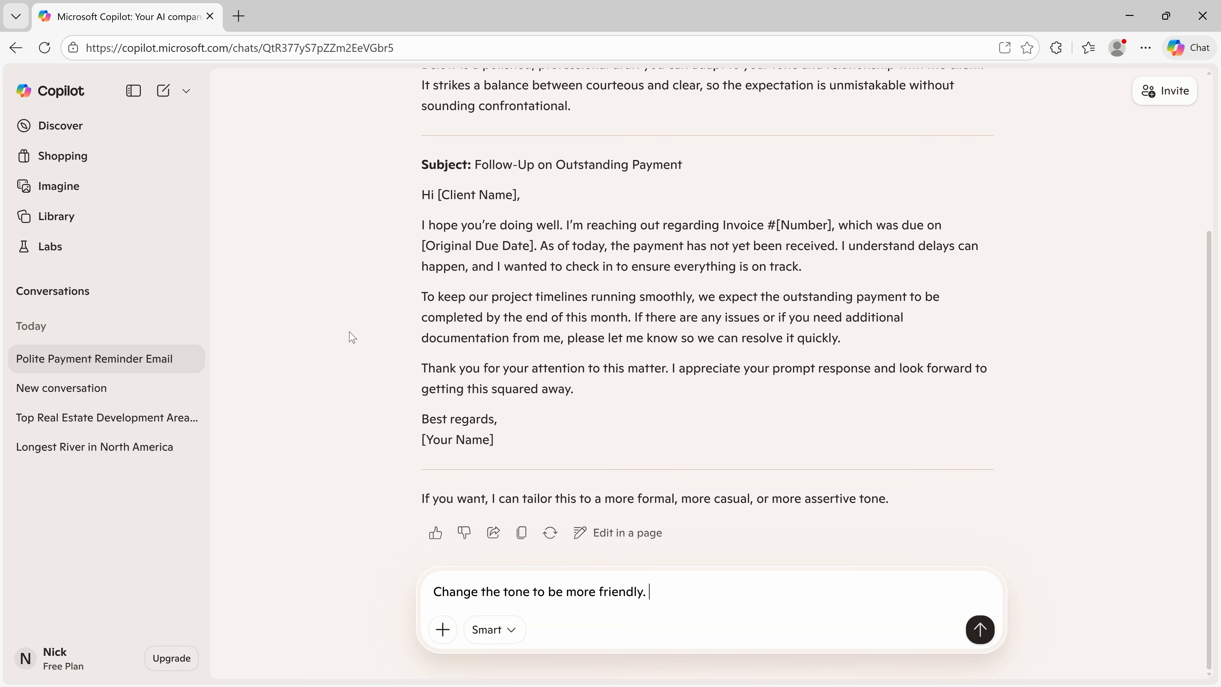
text(Remind them that they have not missed a payment in over )
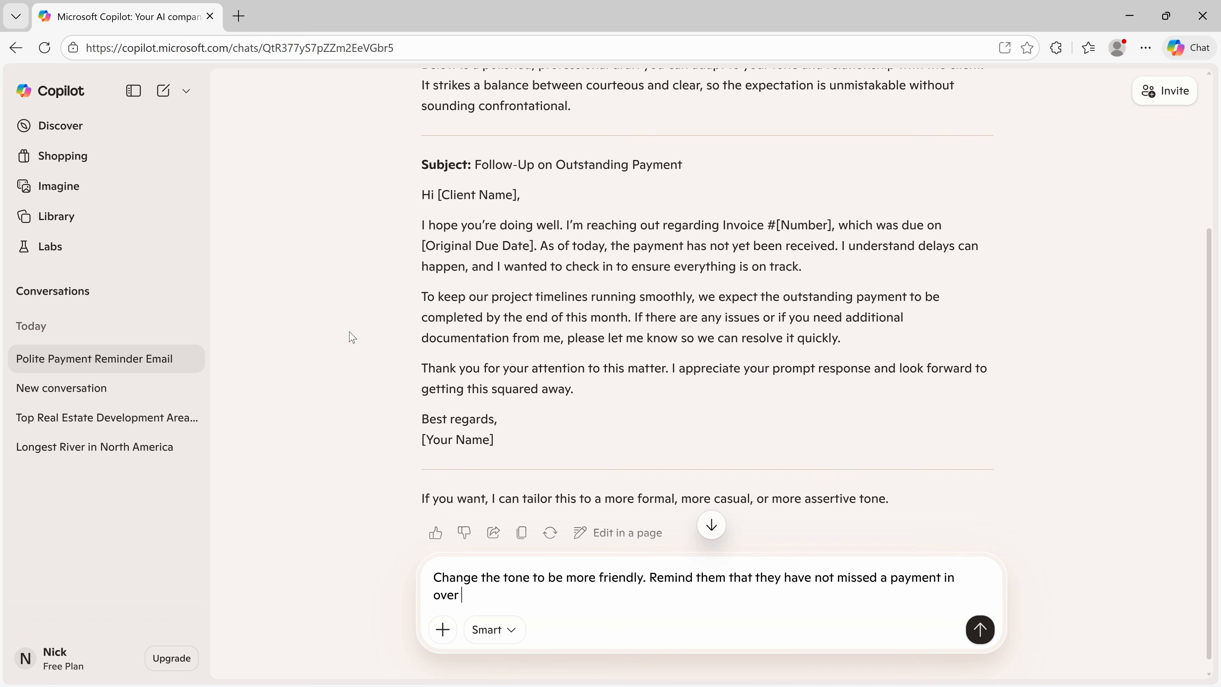
text(10 years.)
key(Return)
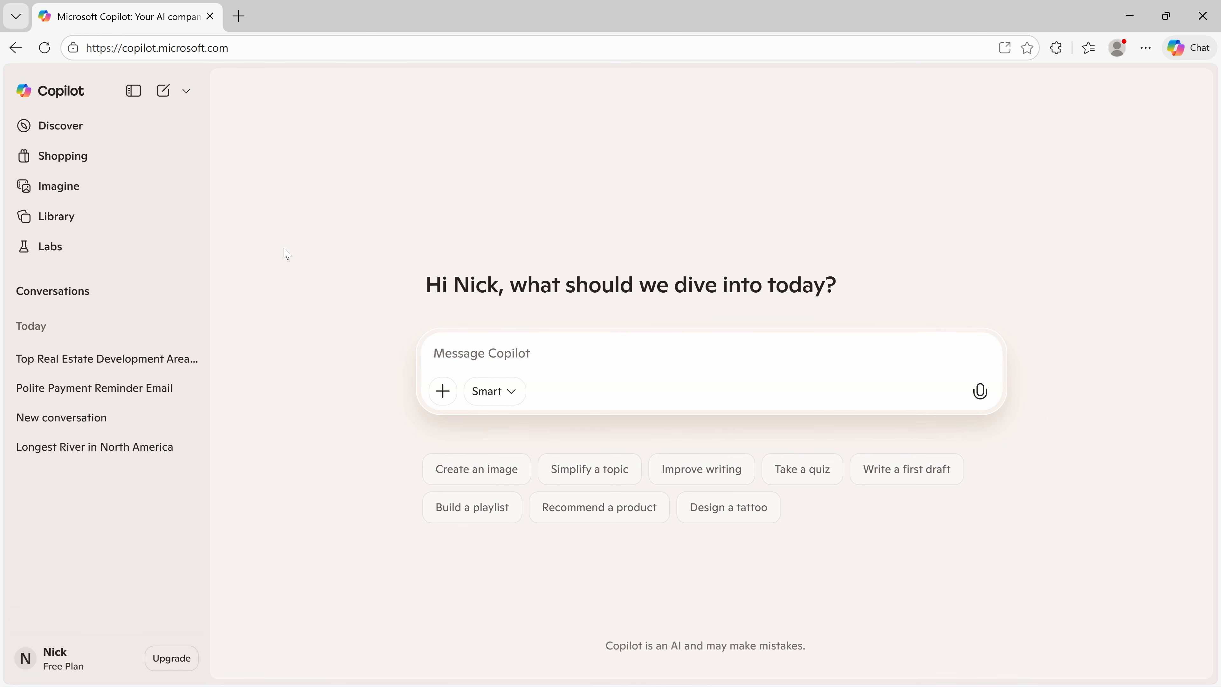
Request a picture of a suburban house with solar panels on the roof on a bright, sunny day in a new chat
text(Make a picture of a suburban h)
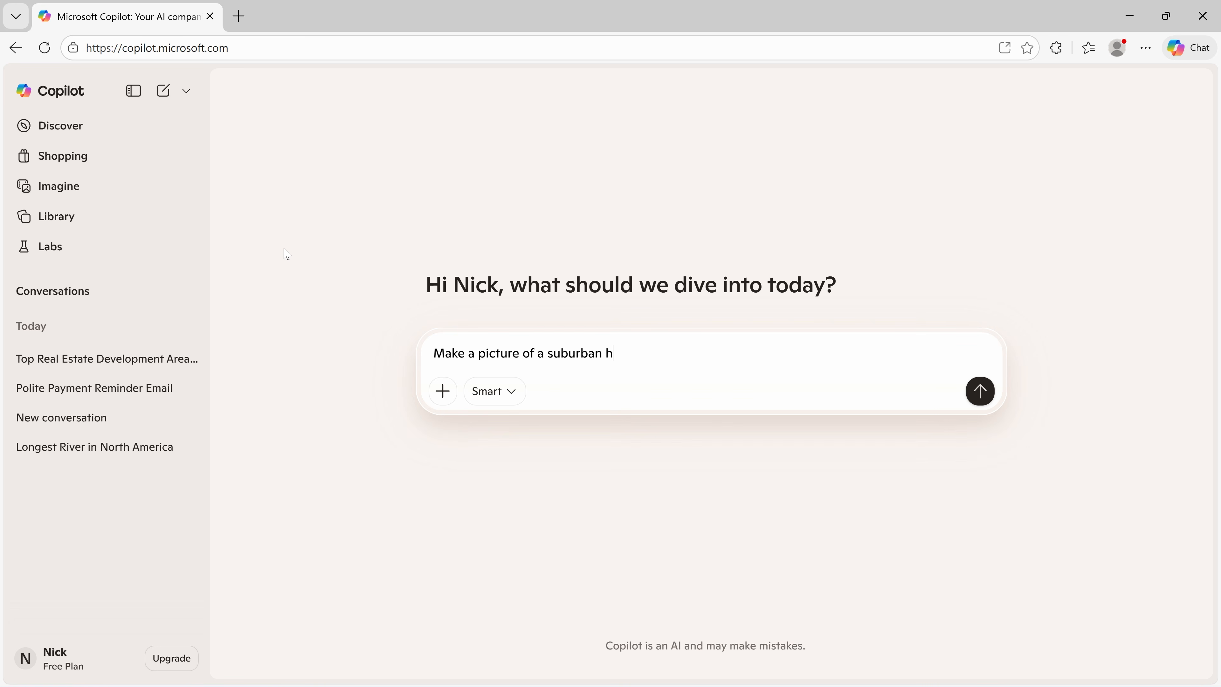
text(ouse with solar panels on the roof on a bright, sunn)
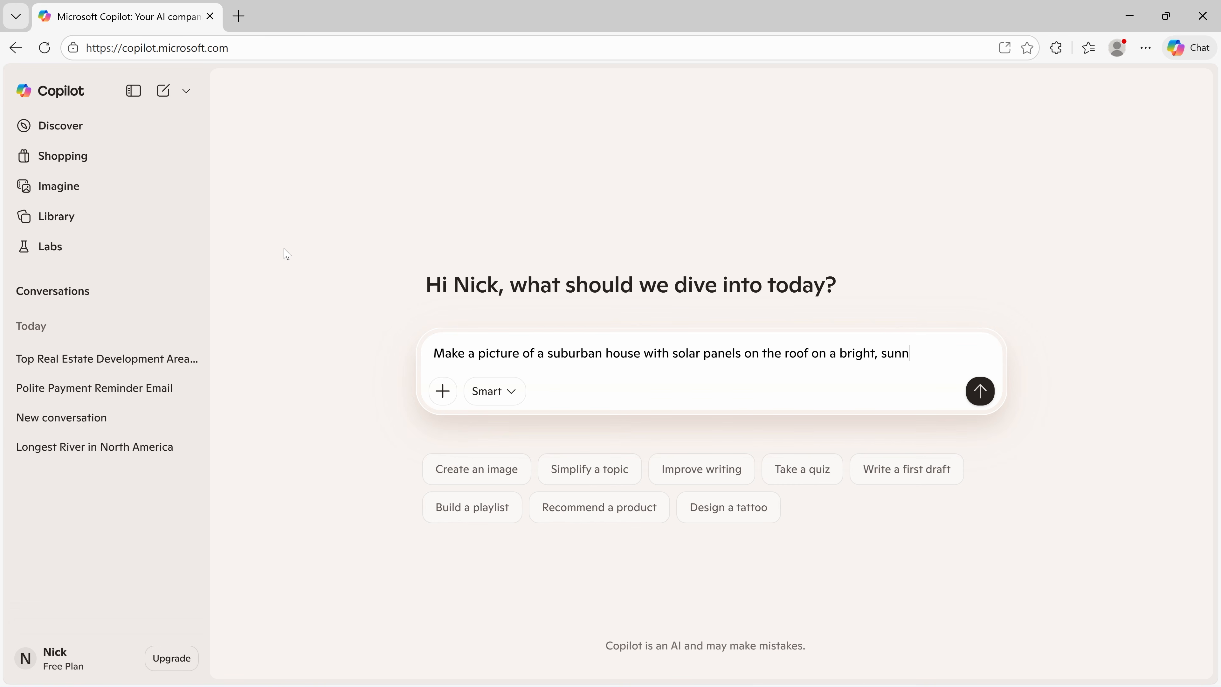
text(y day.)
key(Return)
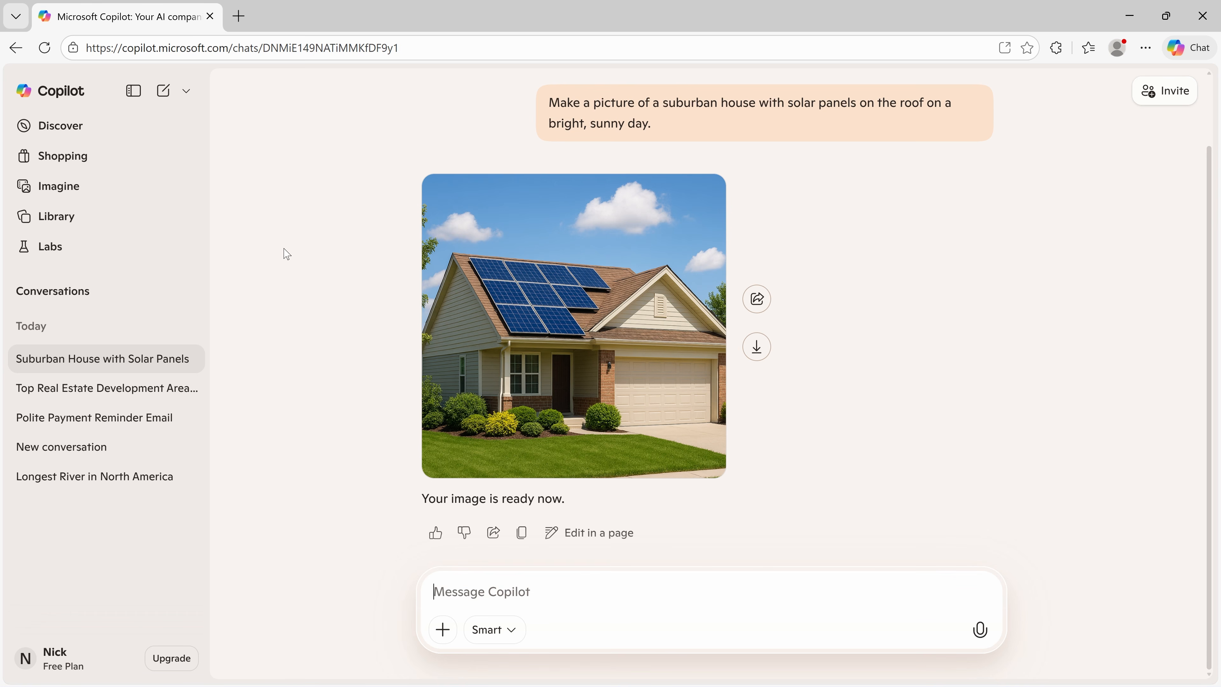
Ask how the house picture would look at night with an electric car in the driveway
text(How would that look at night with an electric car in the drivew)
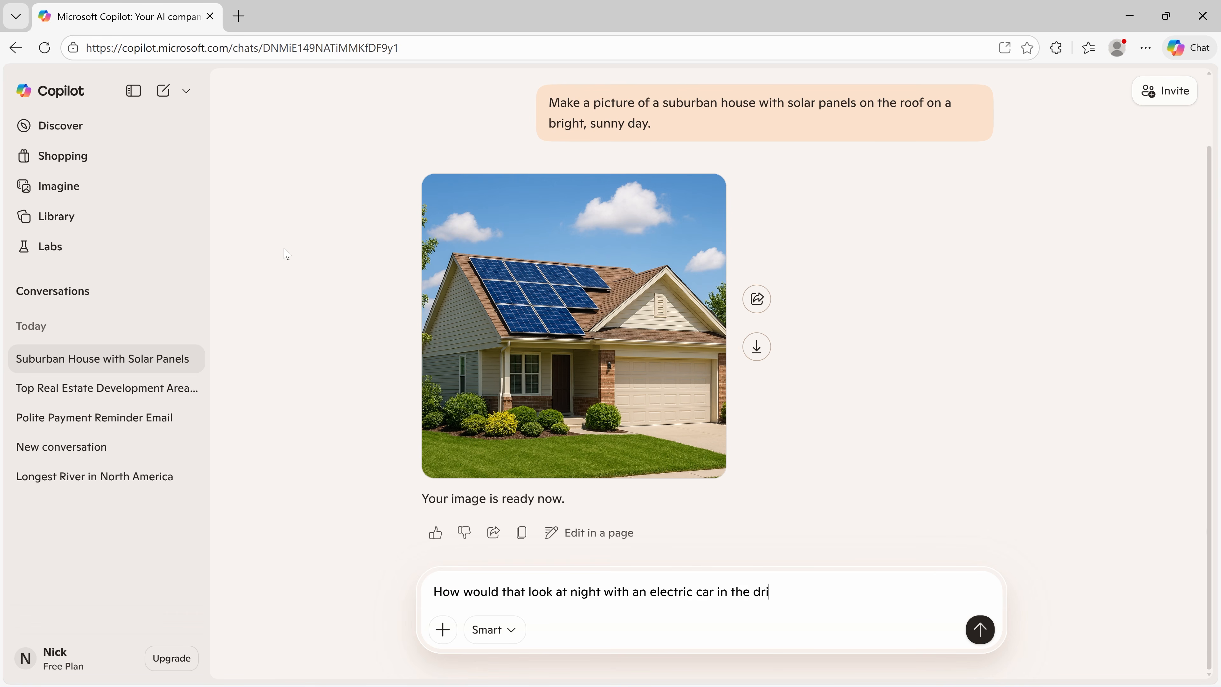
text(ay?)
key(Return)
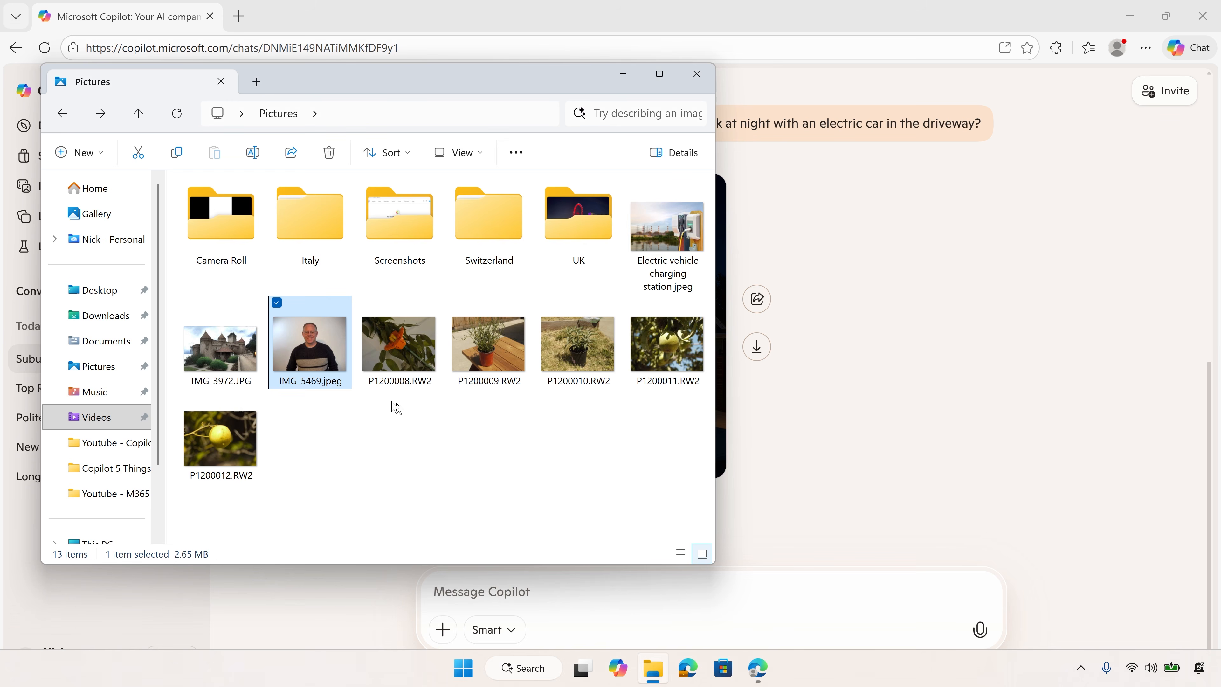
Attach IMG_5469.jpeg from the Pictures folder with the request "Add me to the scene." and open the library of generated images
drag(327, 349, 510, 584)
text(Add me to the scene.)
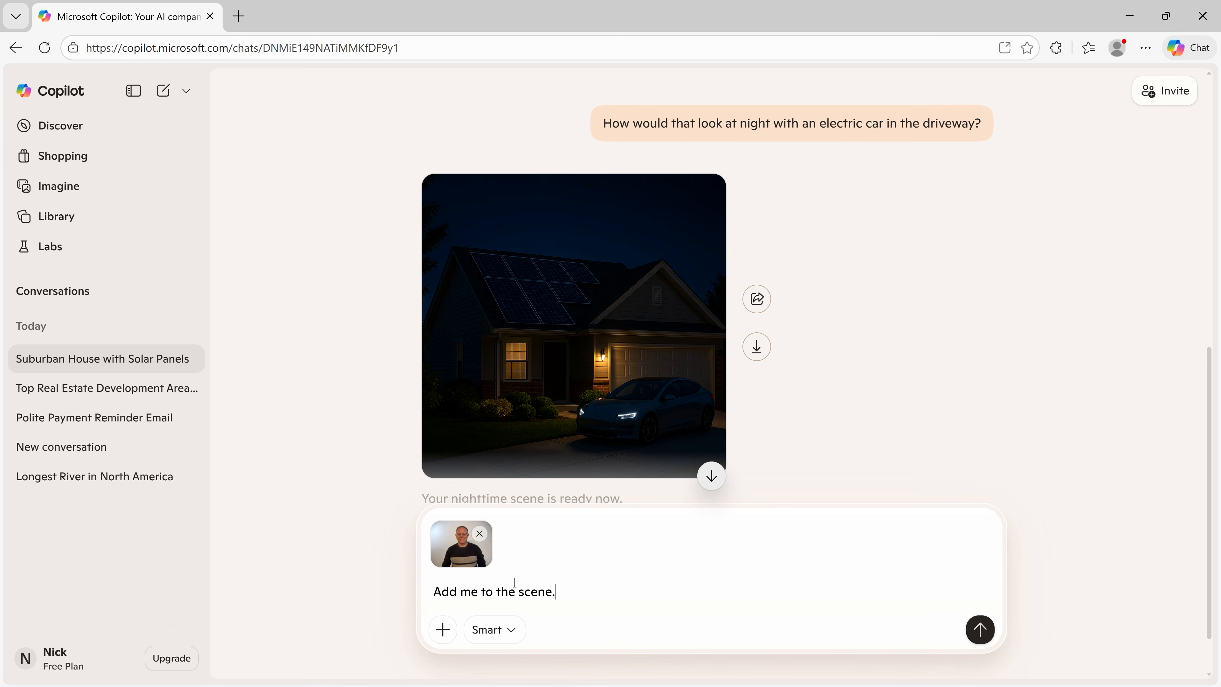
key(Return)
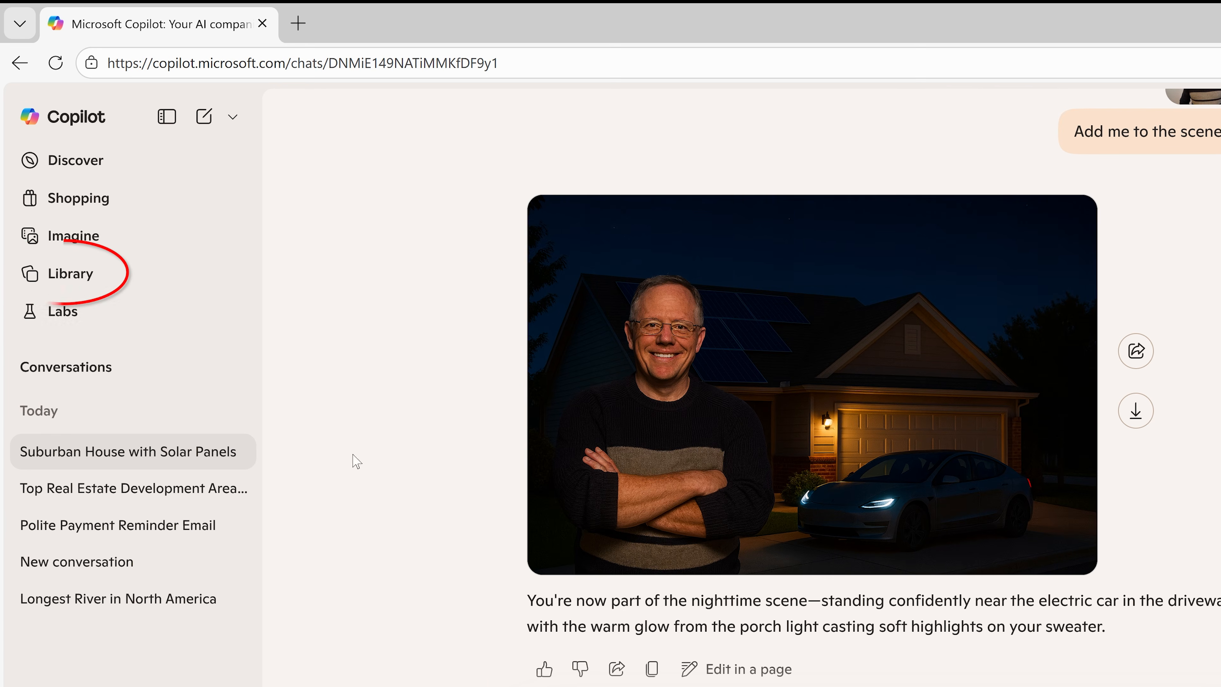
click(173, 288)
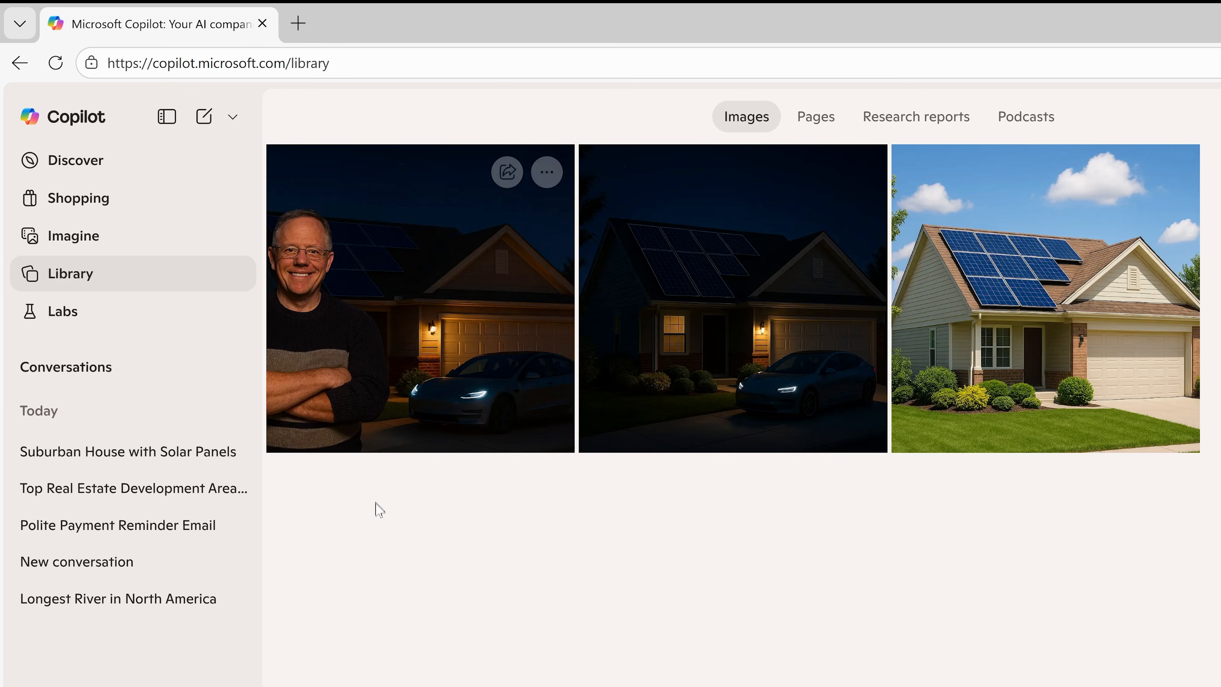